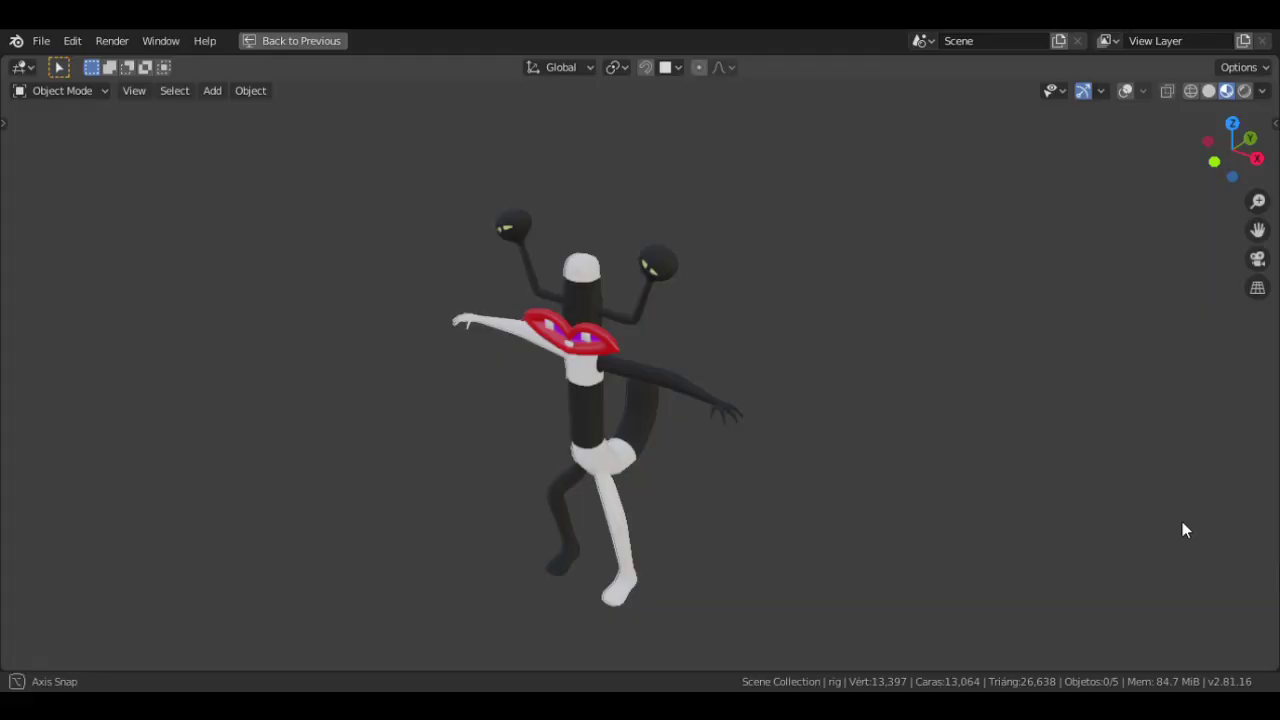
# Step: Orbit the view around the rigged cartoon character with red lips
pyautogui.moveTo(1182, 530)
pyautogui.mouseDown(button='middle')
pyautogui.moveTo(1022, 562)
pyautogui.moveTo(1154, 560)
pyautogui.moveTo(1266, 494)
pyautogui.moveTo(1270, 340)
pyautogui.mouseUp(button='middle')
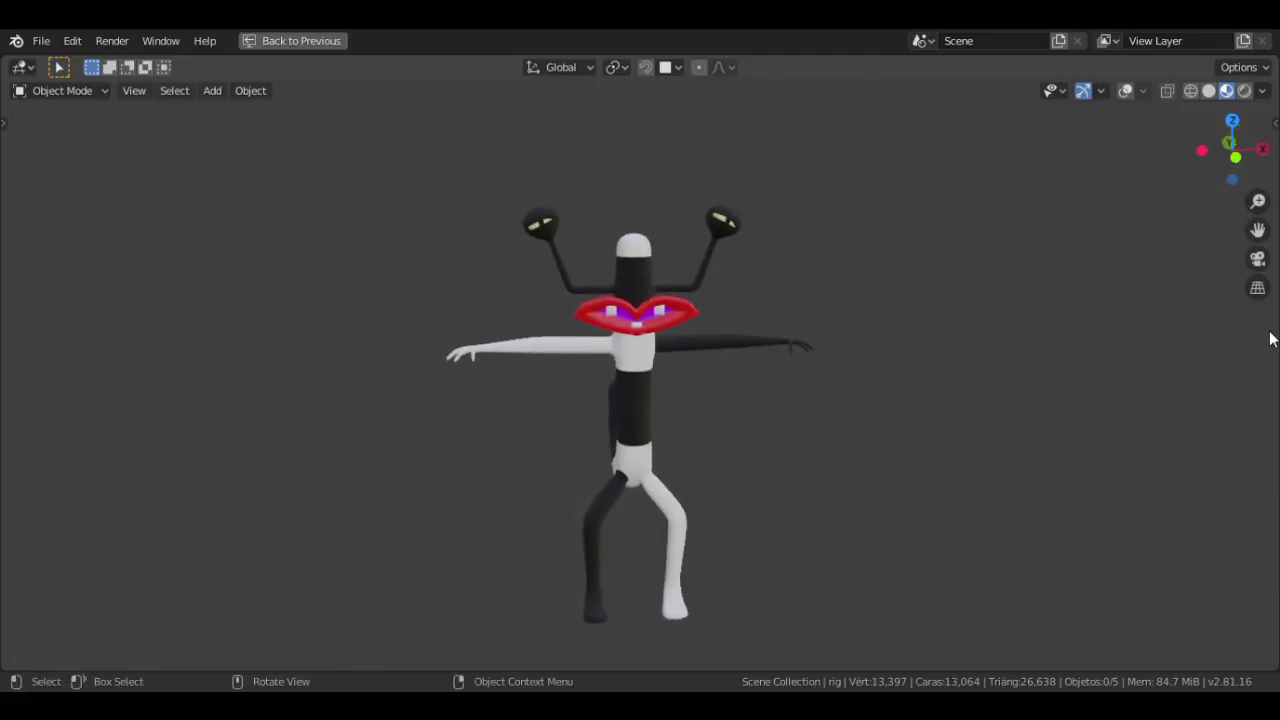
# Step: Turn on viewport overlays, select the character's rig and switch it into Pose Mode
pyautogui.click(1125, 91)
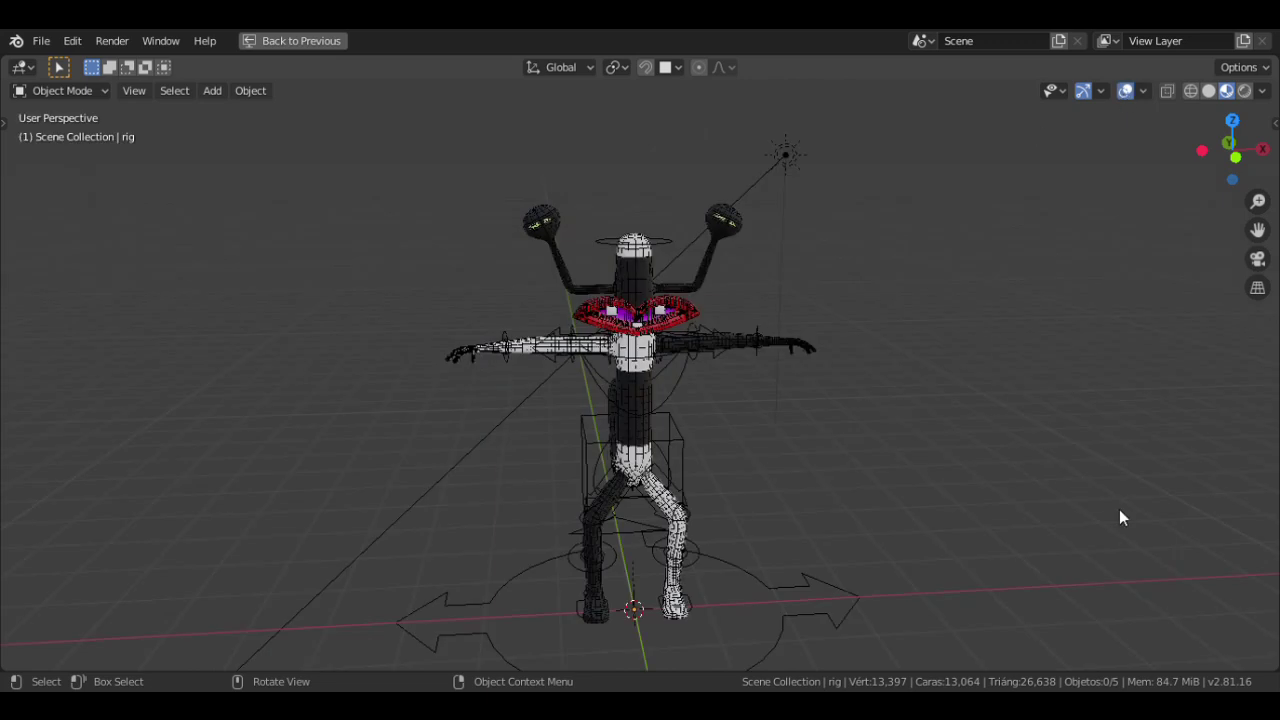
pyautogui.moveTo(1196, 528); pyautogui.dragTo(1084, 539, button='middle')
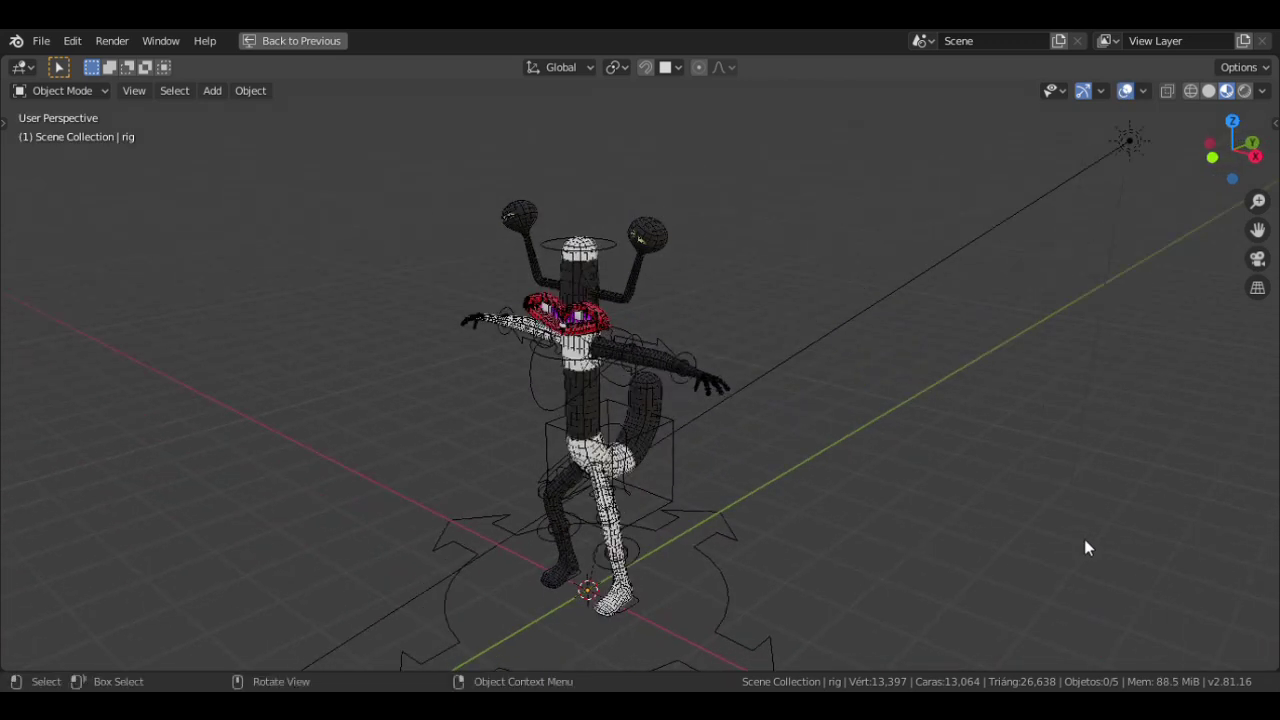
pyautogui.click(709, 568)
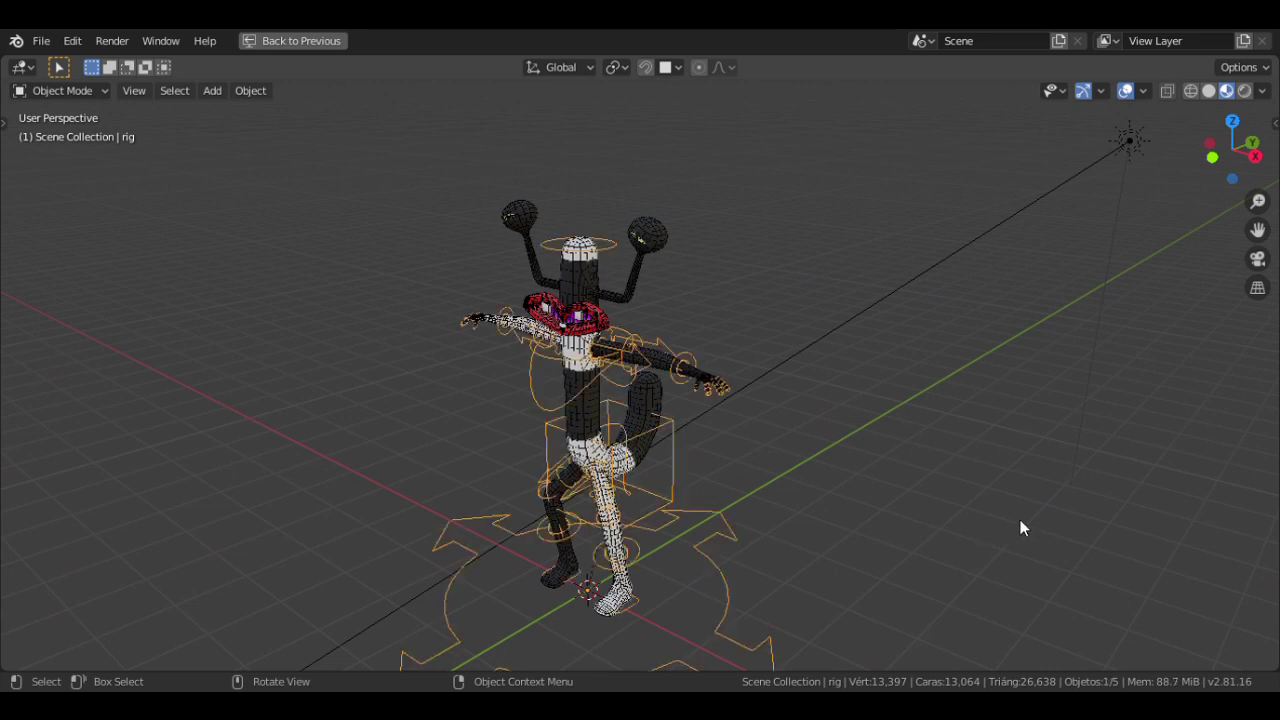
pyautogui.hotkey('ctrl', 'Tab')
pyautogui.moveTo(1103, 589)
pyautogui.mouseDown(button='middle')
pyautogui.moveTo(1159, 580)
pyautogui.moveTo(1131, 603)
pyautogui.moveTo(1143, 543)
pyautogui.mouseUp(button='middle')
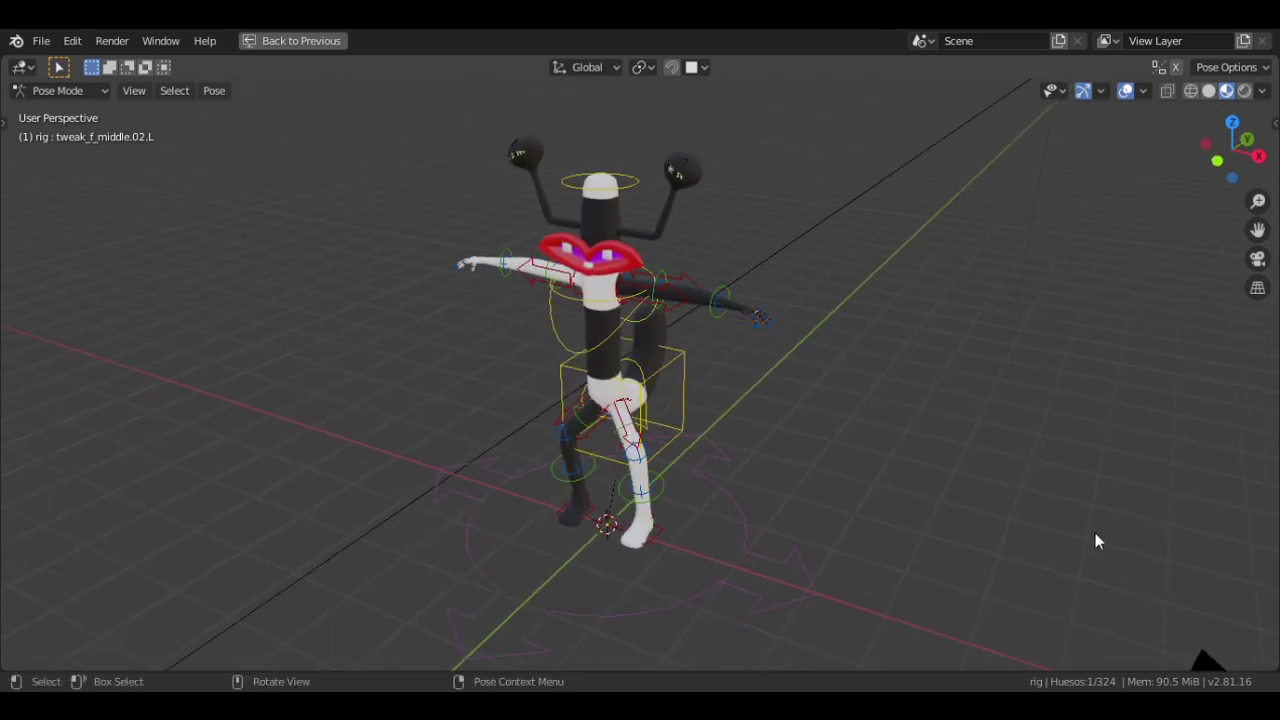
# Step: Trial-move the left and right foot IK controls, cancel both, then switch to Right Orthographic view
pyautogui.moveTo(1097, 541); pyautogui.dragTo(742, 541, button='middle')
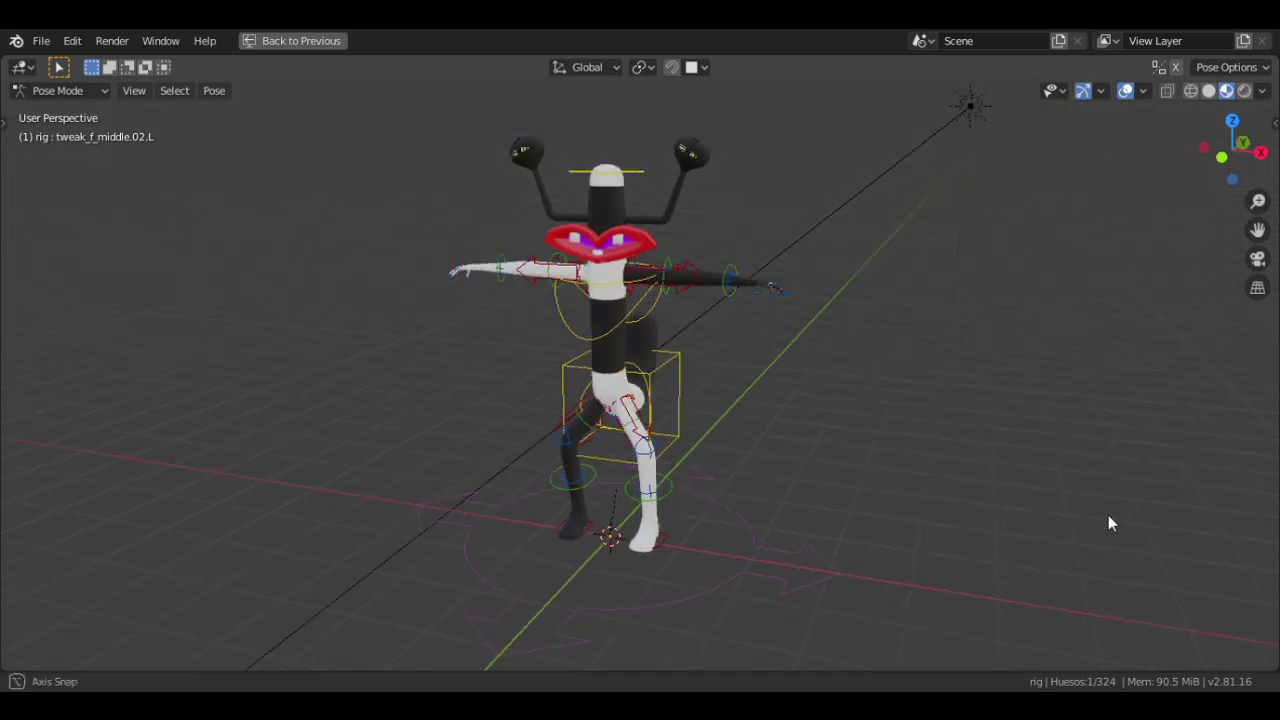
pyautogui.click(662, 538)
pyautogui.press('g')
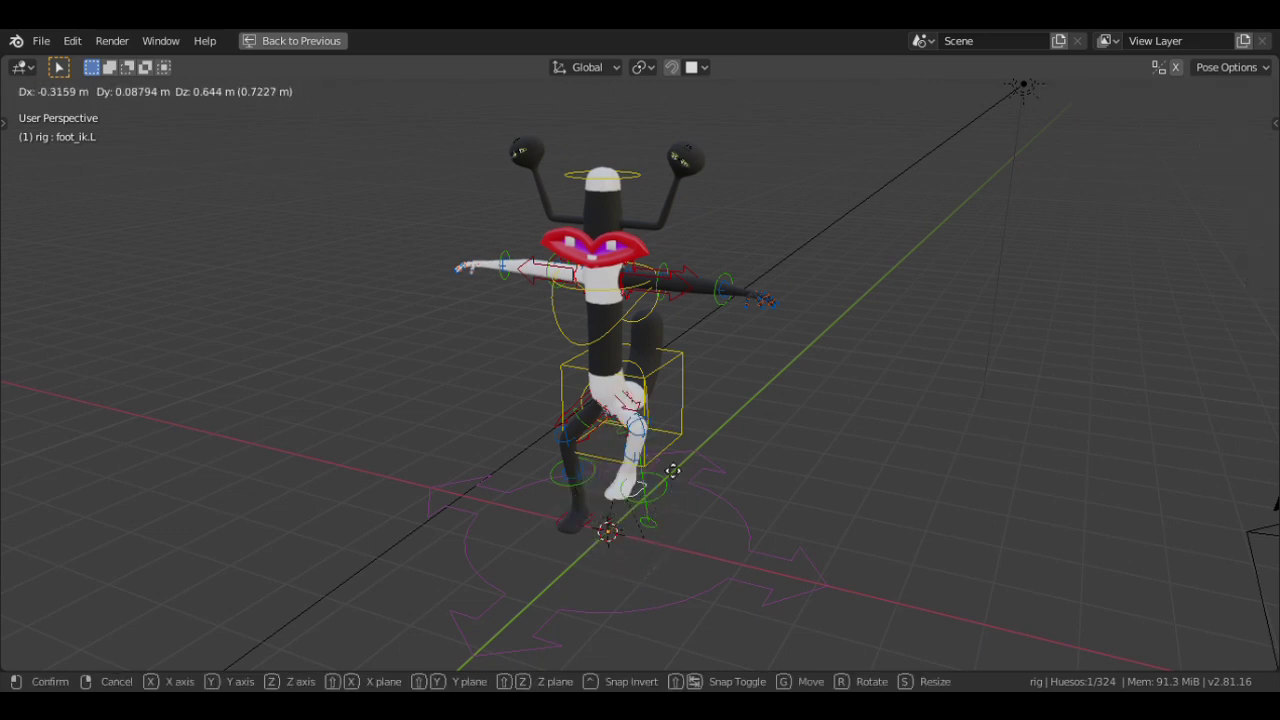
pyautogui.rightClick(697, 538)
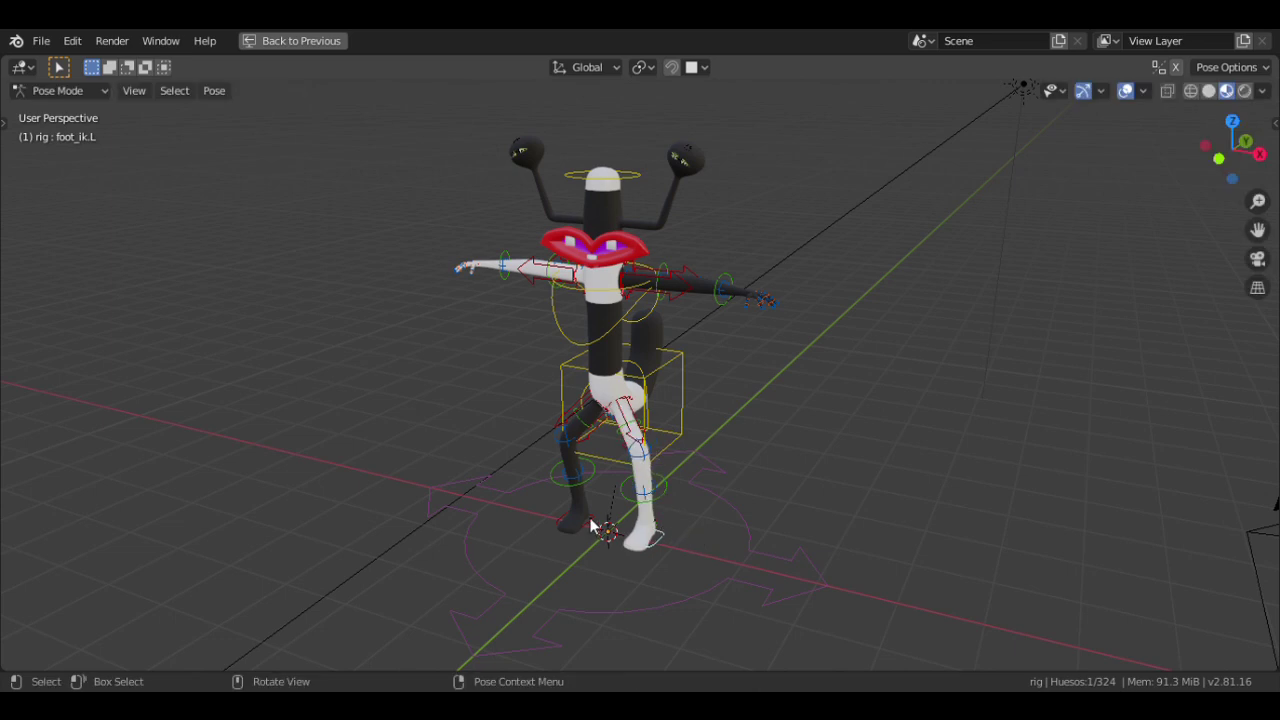
pyautogui.press('g')
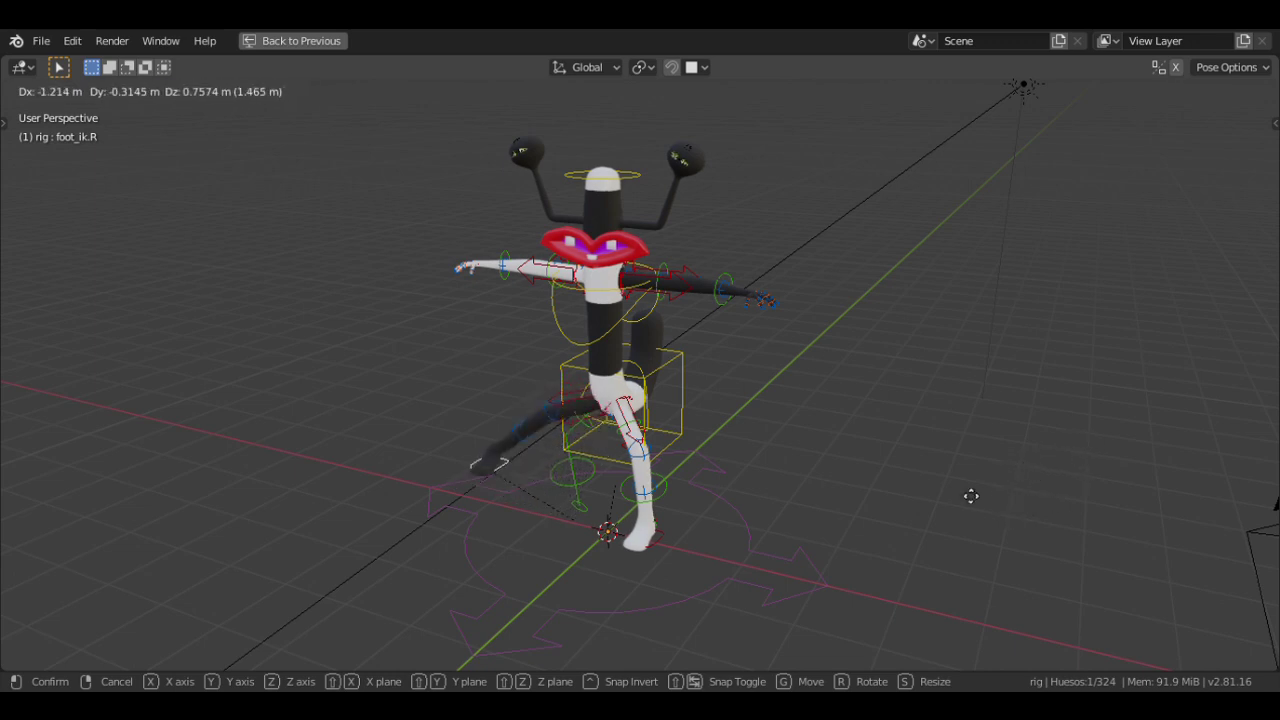
pyautogui.rightClick(971, 496)
pyautogui.press('KP_3')
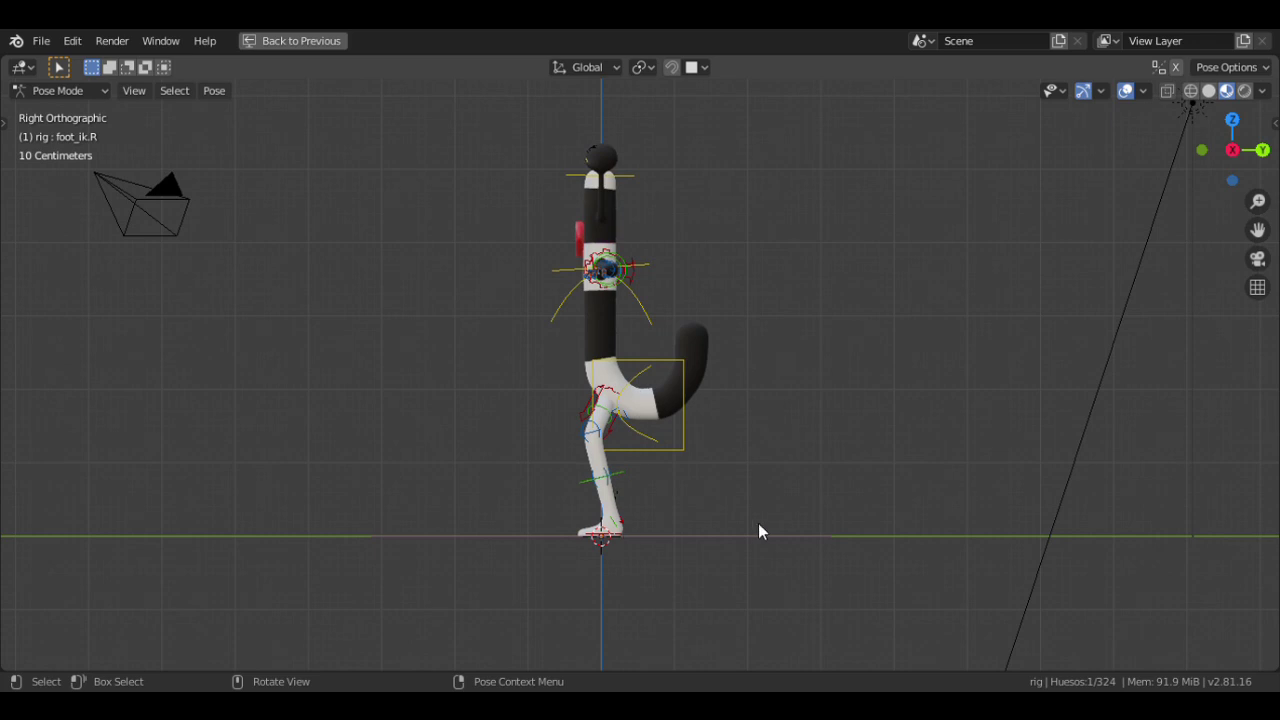
# Step: Lift the right foot IK in side view, then trial-move the left foot IK and cancel it
pyautogui.press('g')
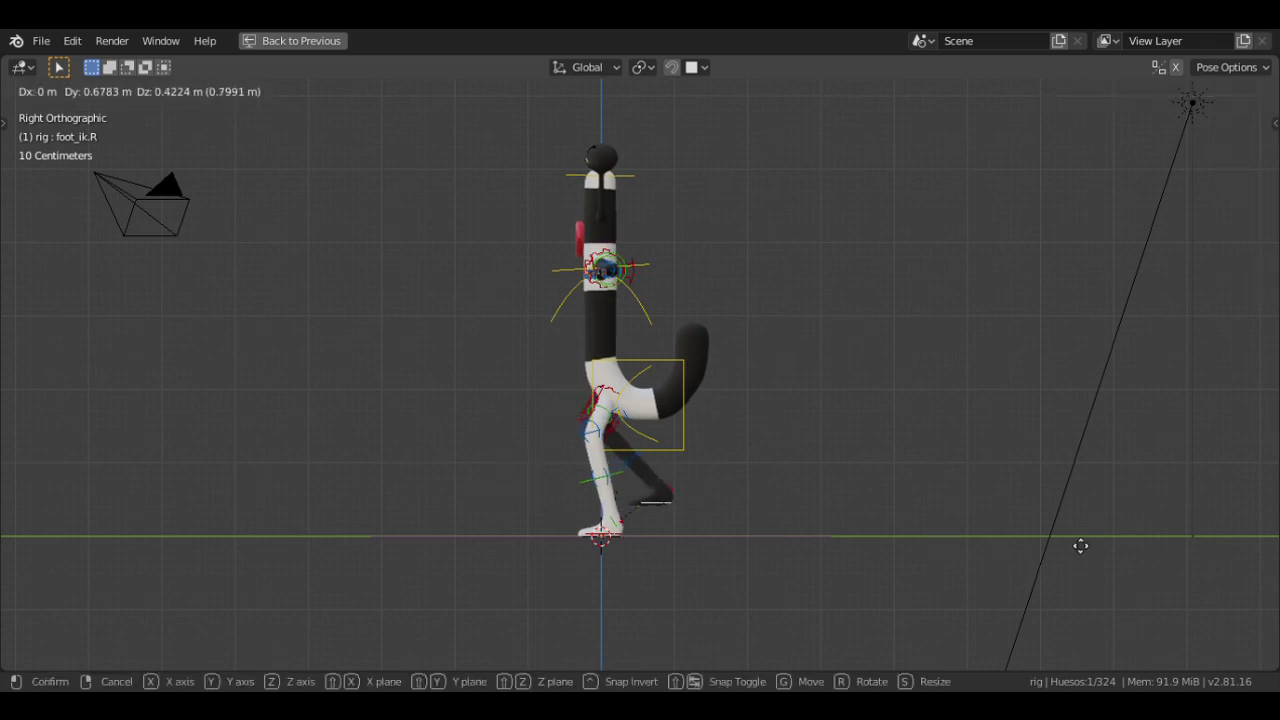
pyautogui.click(1021, 515)
pyautogui.moveTo(1021, 515)
pyautogui.mouseDown(button='middle')
pyautogui.moveTo(1021, 562)
pyautogui.moveTo(550, 541)
pyautogui.mouseUp(button='middle')
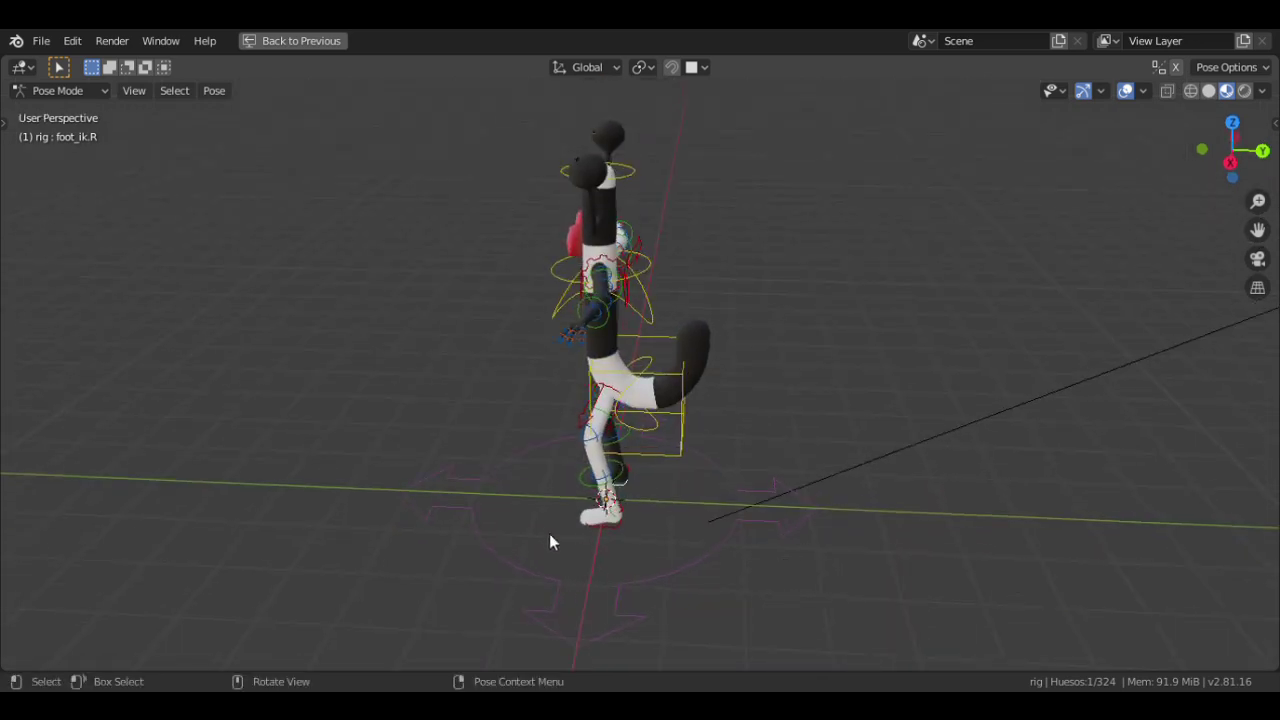
pyautogui.click(611, 523)
pyautogui.press('g')
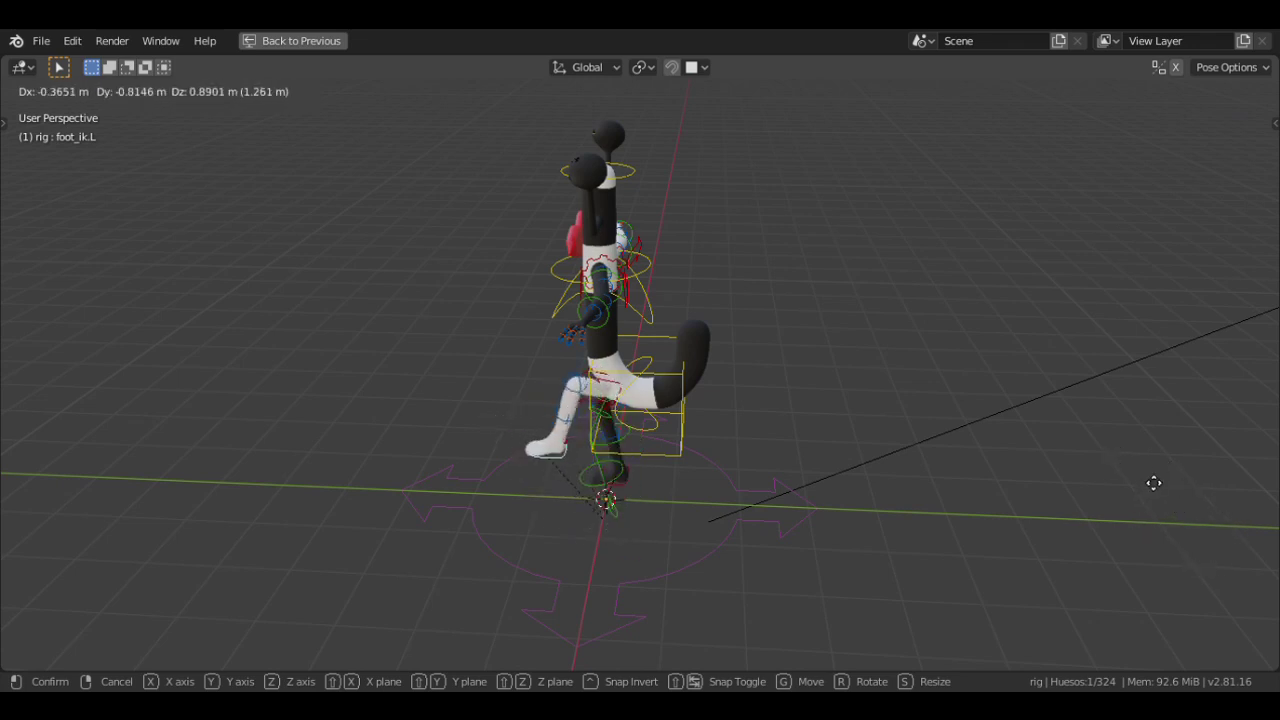
pyautogui.press('Escape')
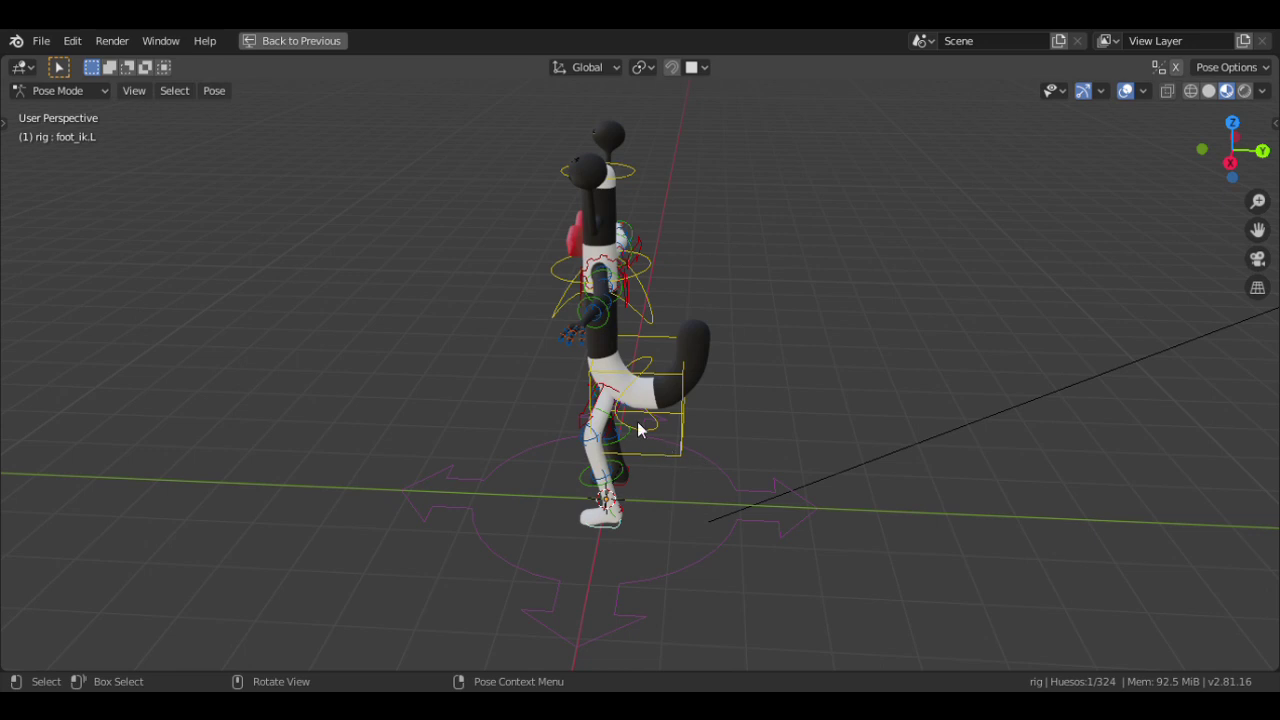
# Step: Select the hips control and start moving it from a three-quarter front view
pyautogui.click(635, 422)
pyautogui.moveTo(1105, 478)
pyautogui.mouseDown(button='middle')
pyautogui.moveTo(1205, 533)
pyautogui.moveTo(1160, 525)
pyautogui.moveTo(1169, 534)
pyautogui.mouseUp(button='middle')
pyautogui.press('g')
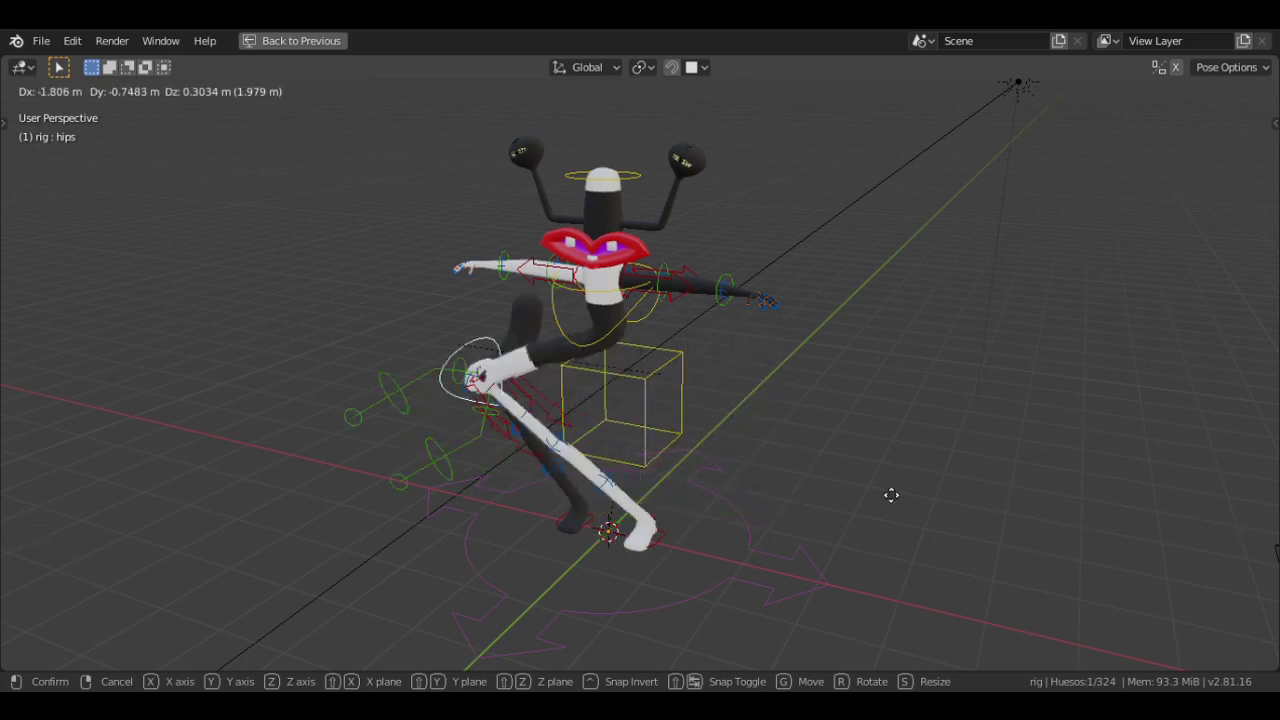
pyautogui.rightClick(21, 516)
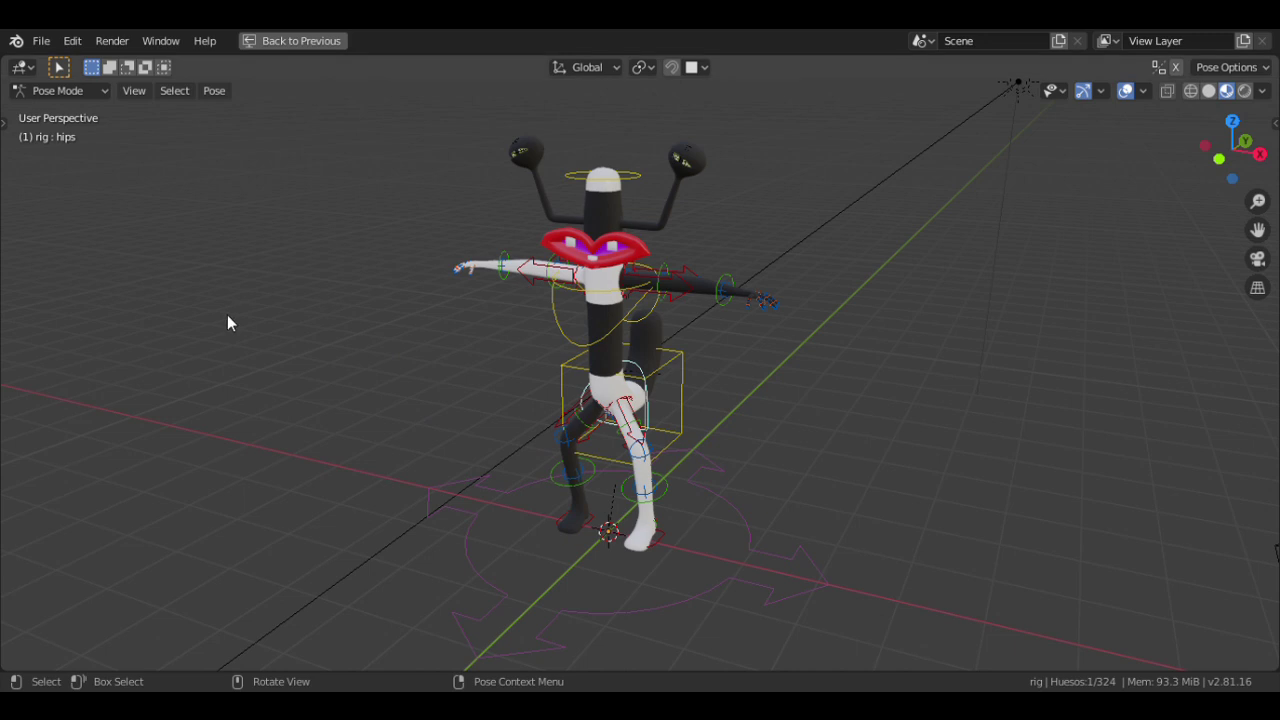
pyautogui.scroll(4, 227, 314)
pyautogui.scroll(-4, 215, 310)
# Step: Select the left forearm and upper arm tweak bones and bend the arm with them
pyautogui.moveTo(215, 303); pyautogui.dragTo(209, 346, button='middle')
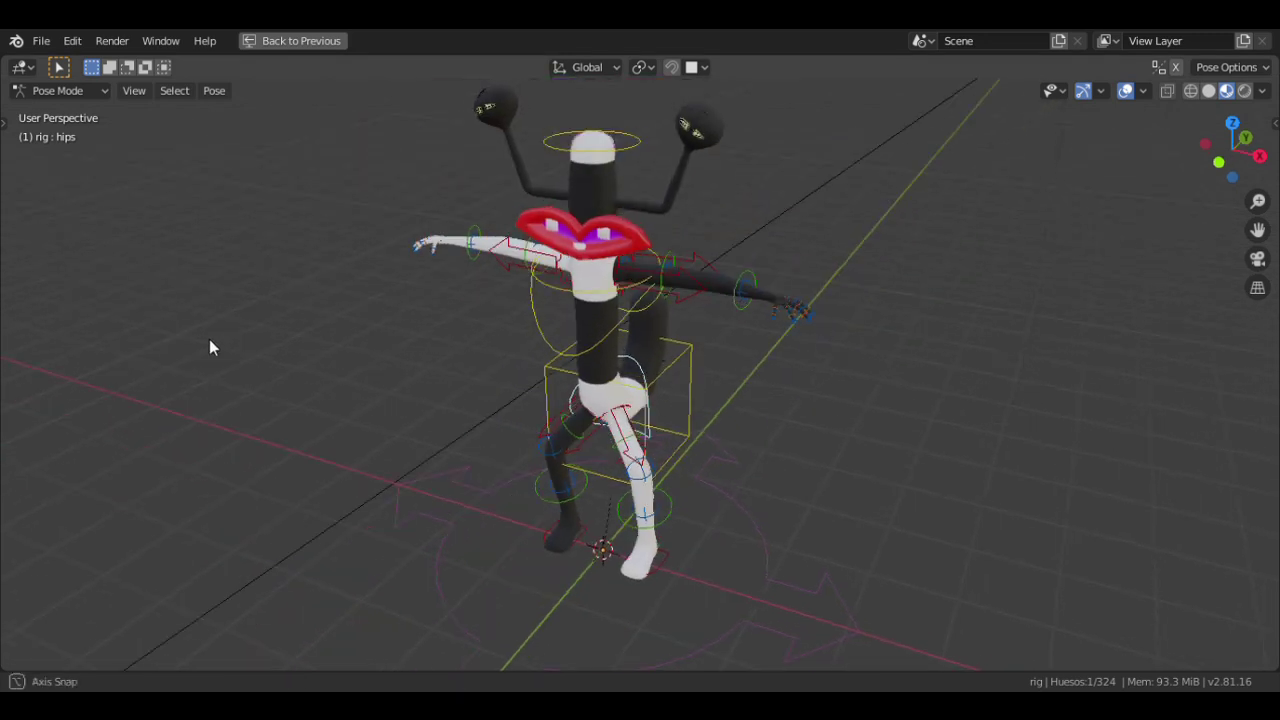
pyautogui.scroll(3, 209, 347)
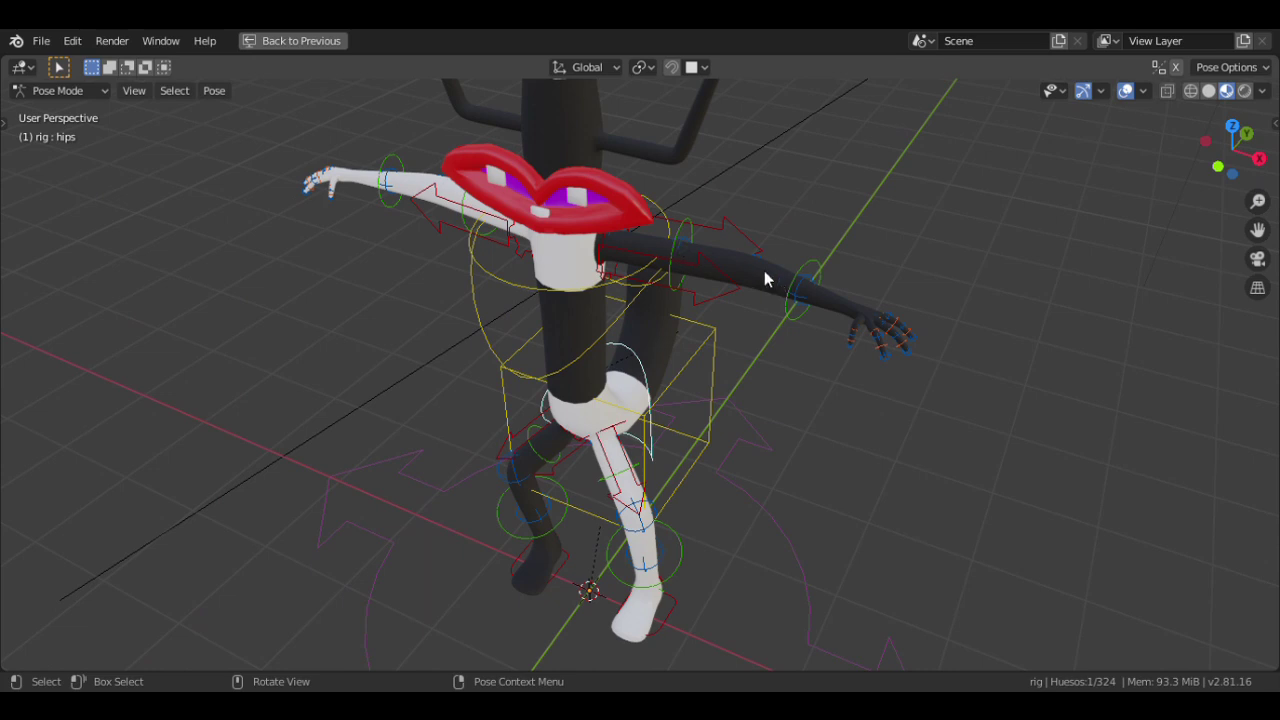
pyautogui.keyDown('shift'); pyautogui.click(798, 291); pyautogui.keyUp('shift')
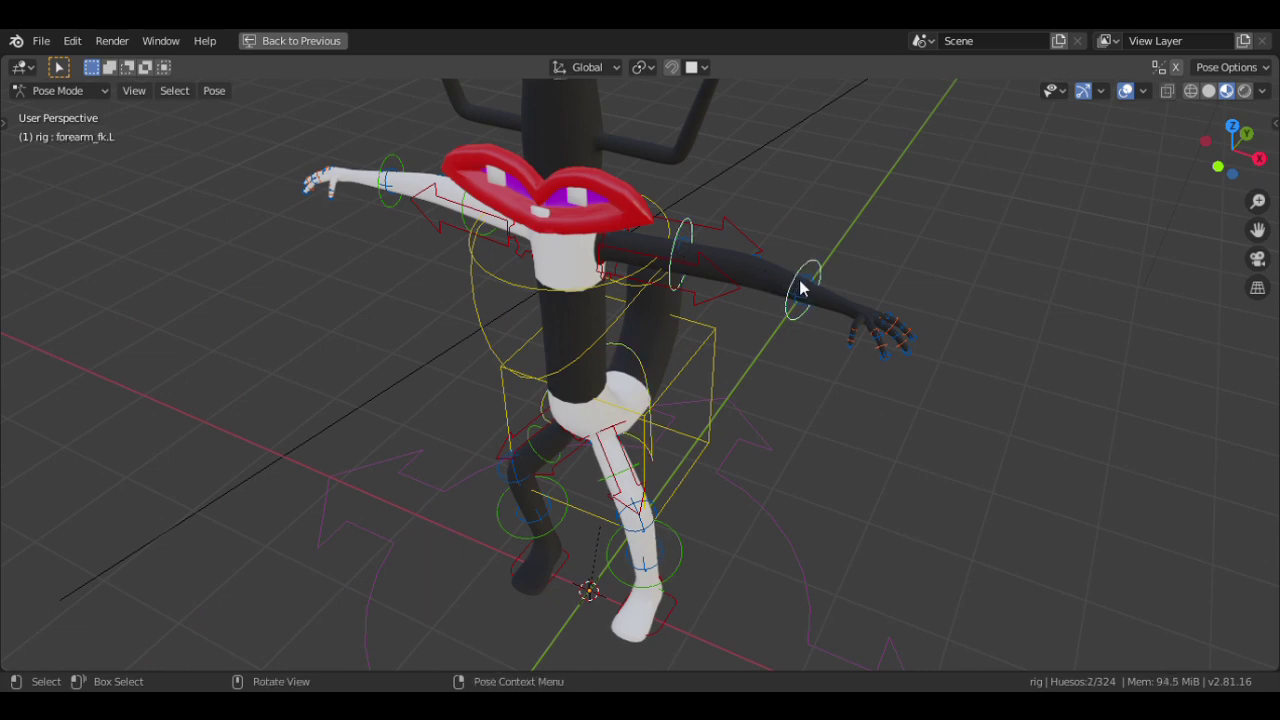
pyautogui.click(800, 289)
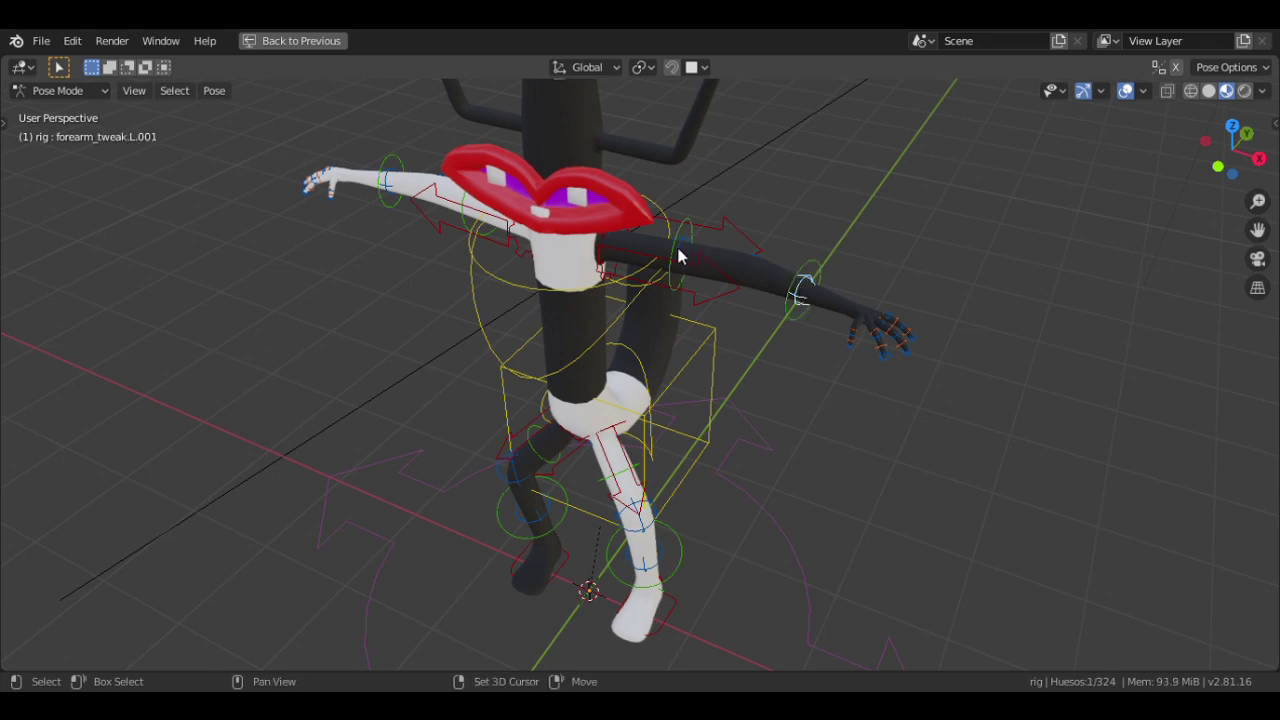
pyautogui.hotkey('shift', '[')
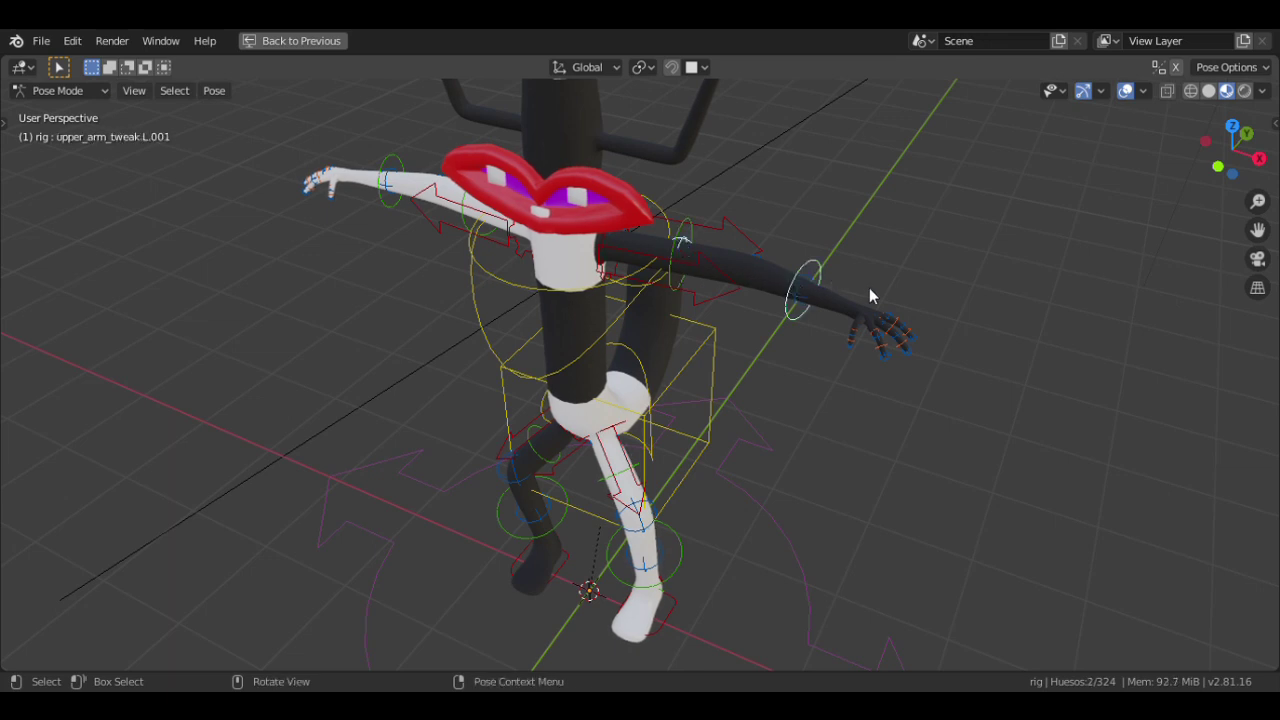
pyautogui.press('g')
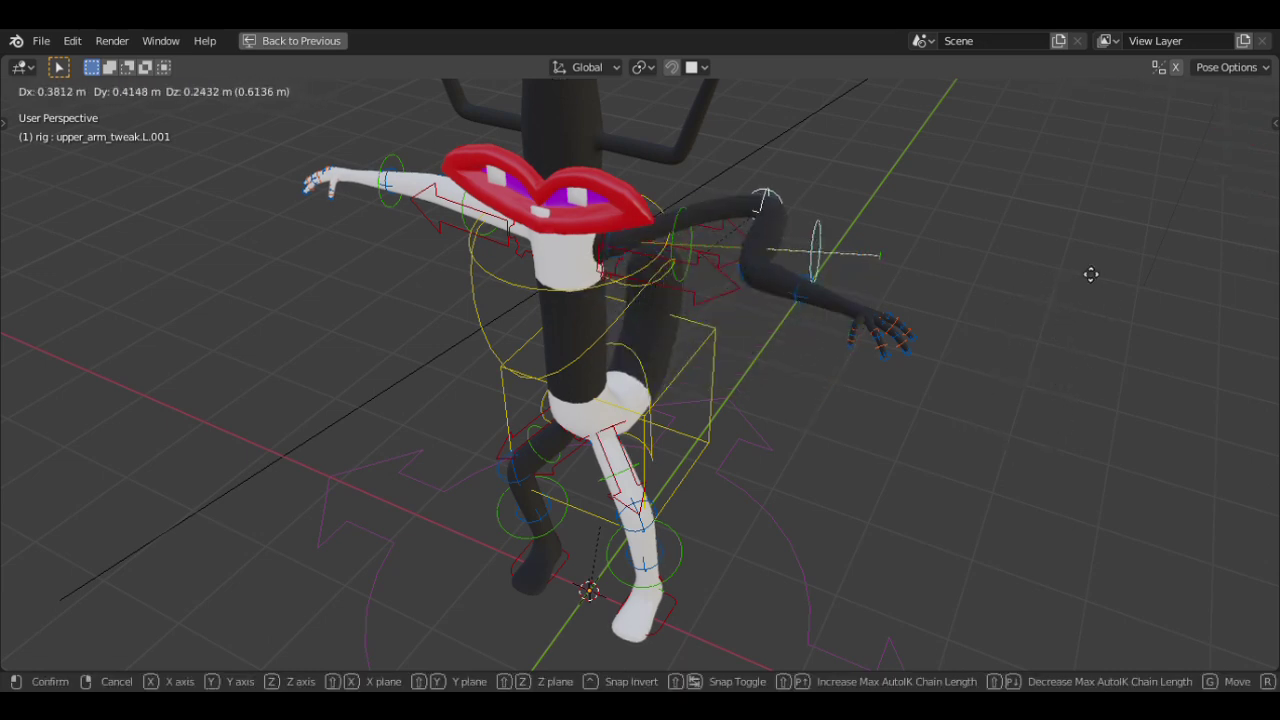
pyautogui.click(856, 289)
# Step: Move the forearm tweak bone back so the left arm returns to its straight pose
pyautogui.click(808, 290)
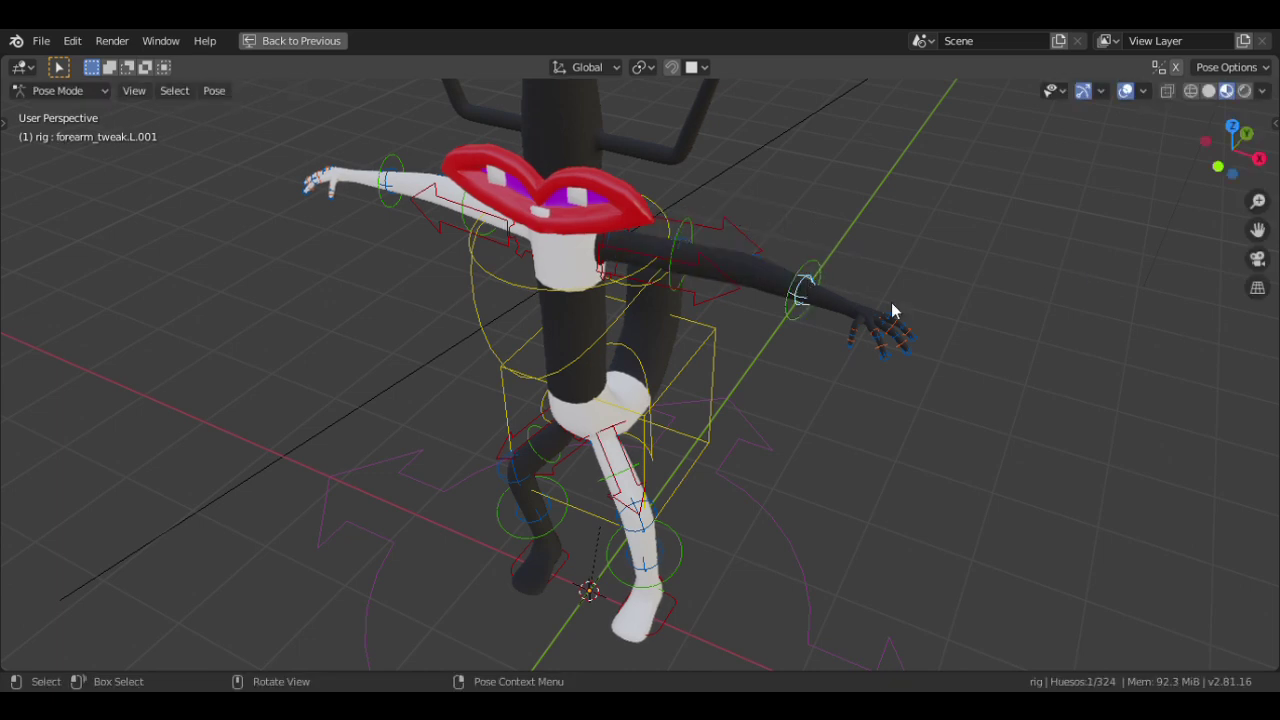
pyautogui.press('g')
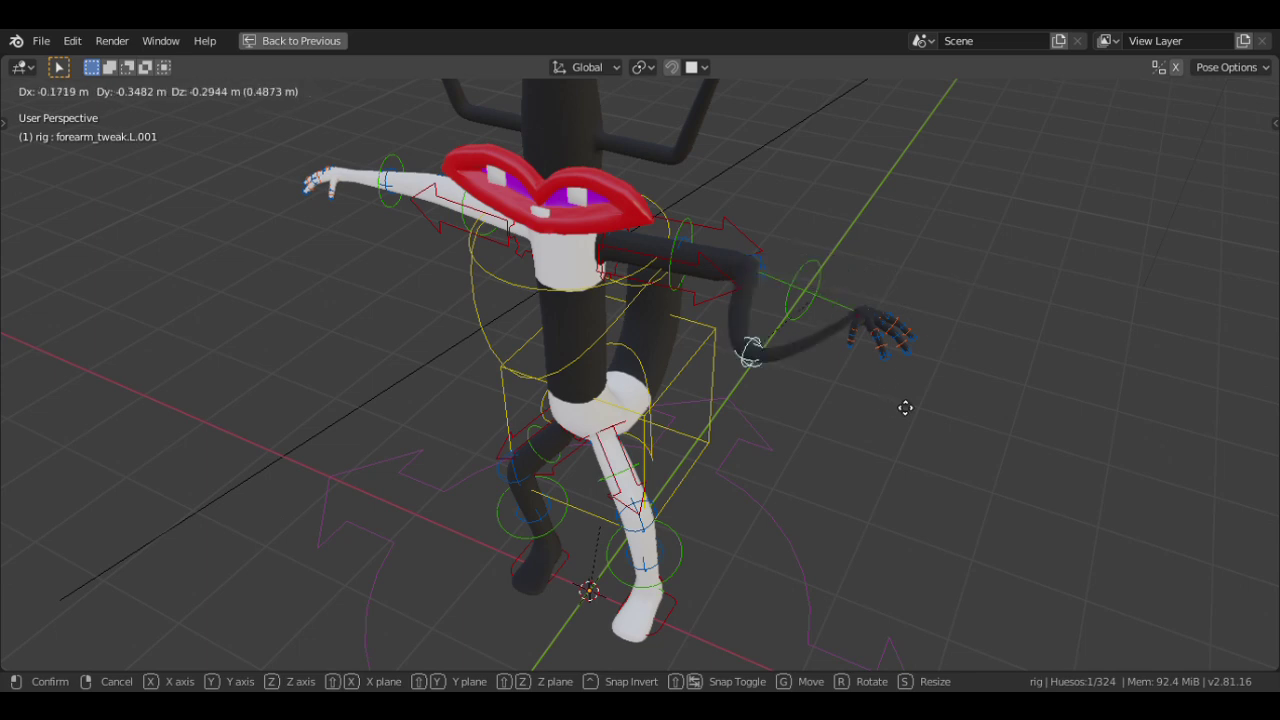
pyautogui.click(830, 290)
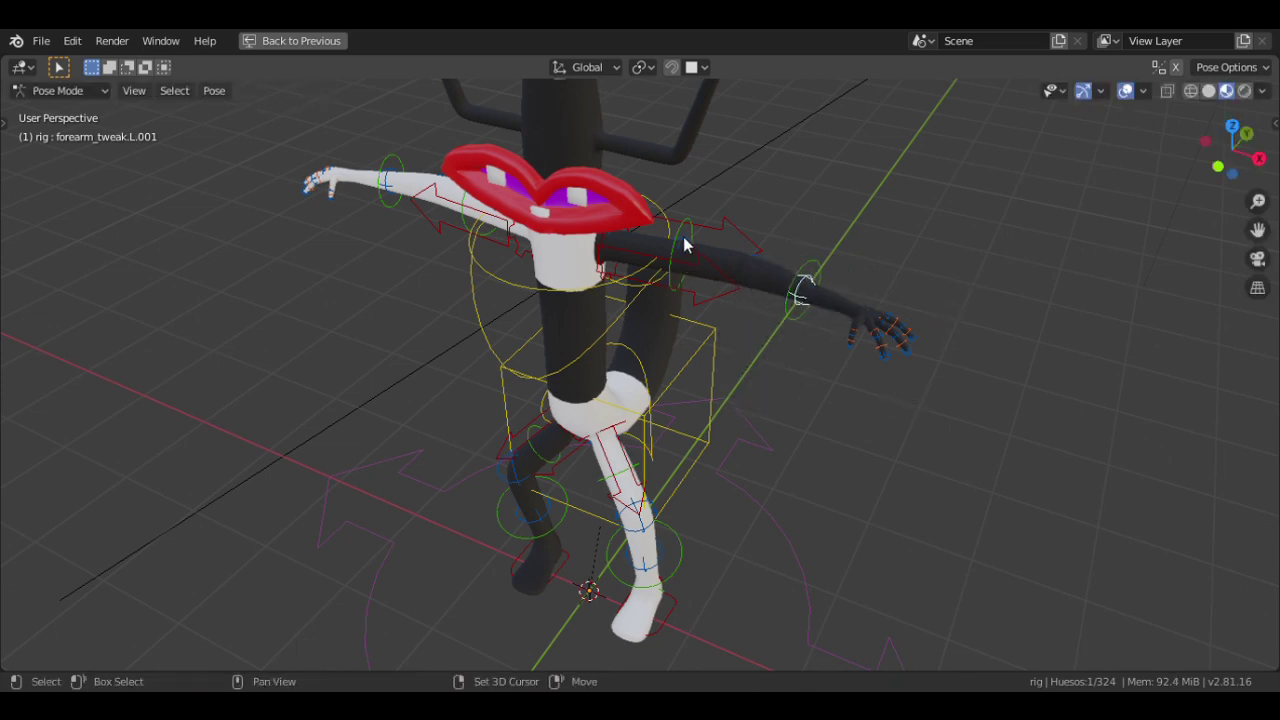
pyautogui.press('g')
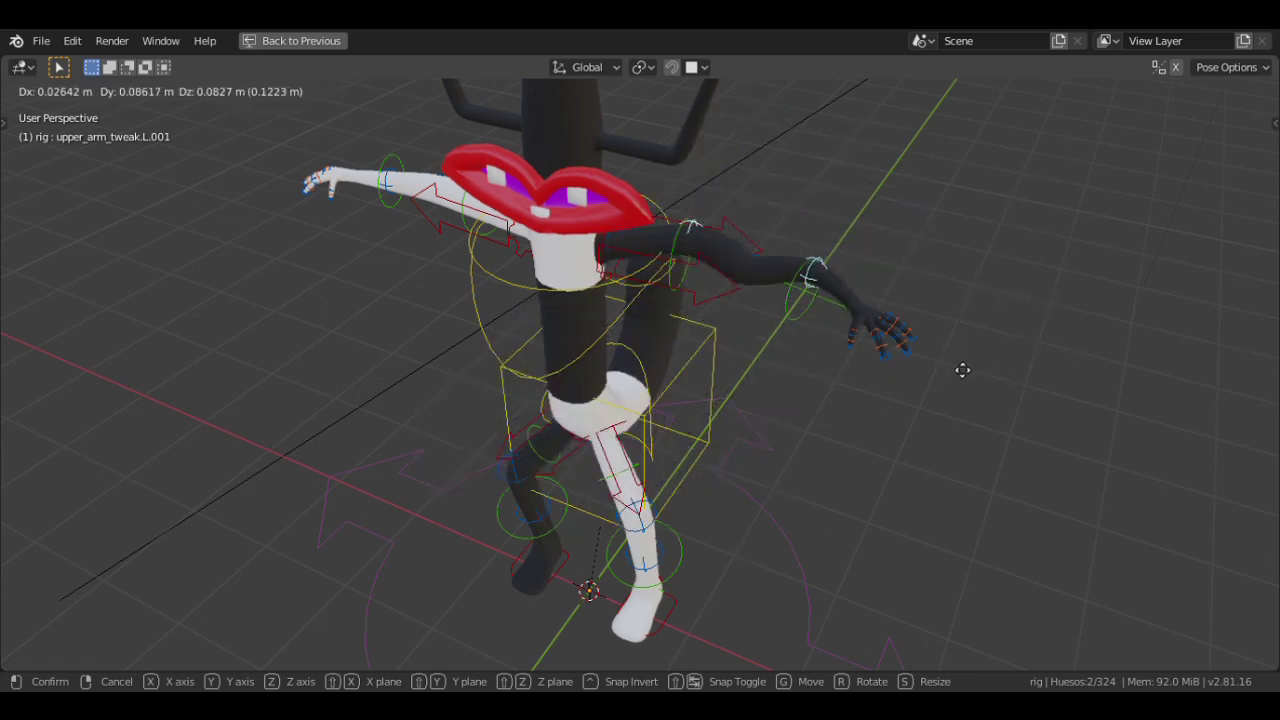
pyautogui.click(934, 357)
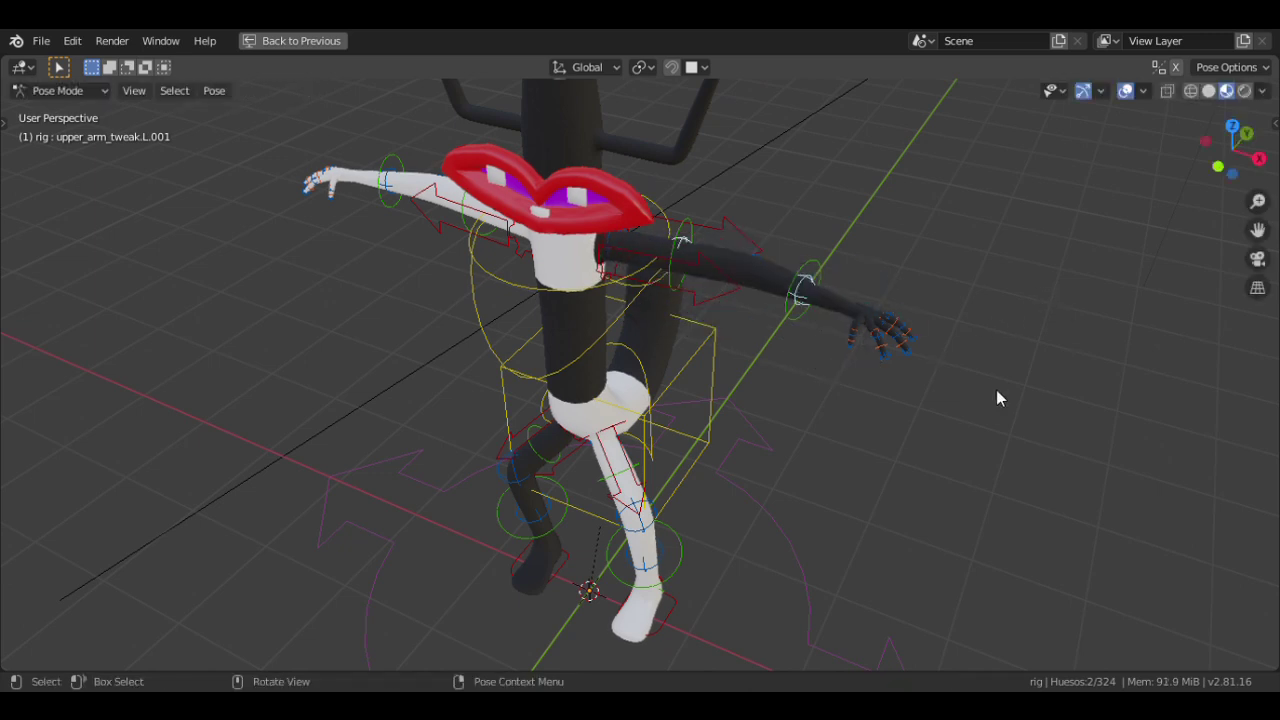
pyautogui.moveTo(997, 391); pyautogui.dragTo(827, 429, button='middle')
# Step: Zoom in on the left hand and trial-move the index fingertip tweak bone, then cancel
pyautogui.scroll(3, 827, 429)
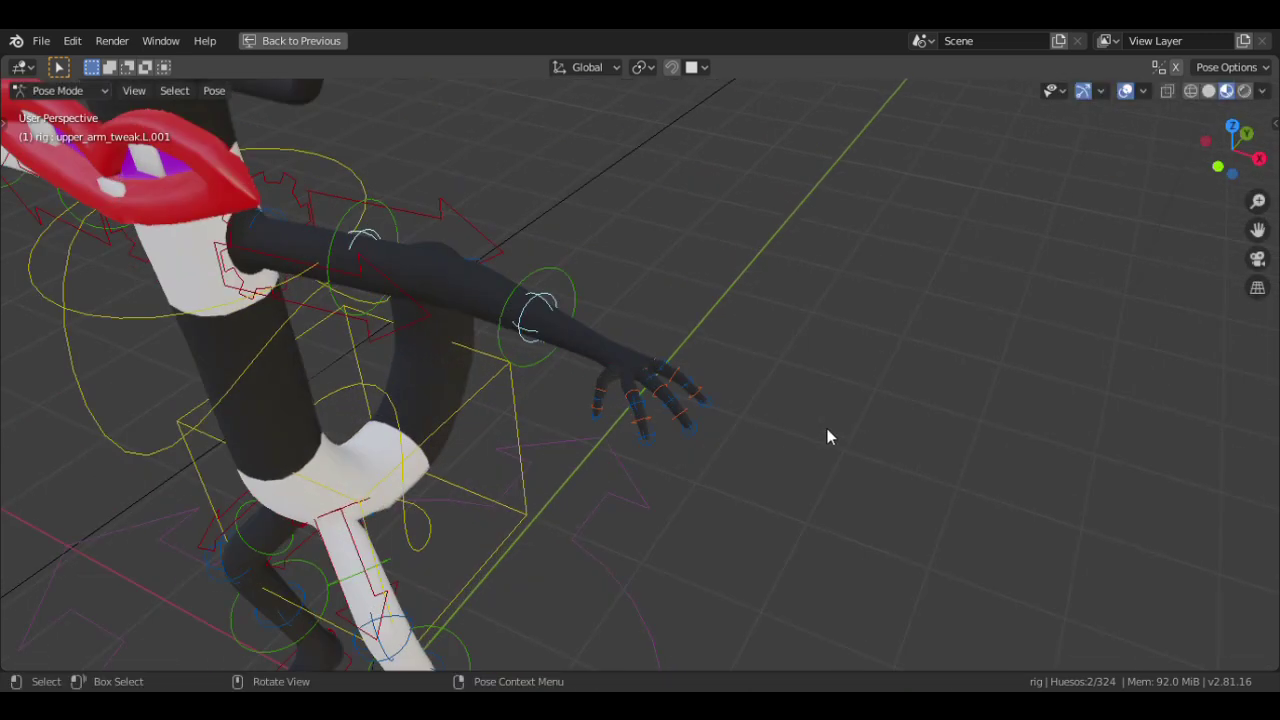
pyautogui.scroll(2, 827, 437)
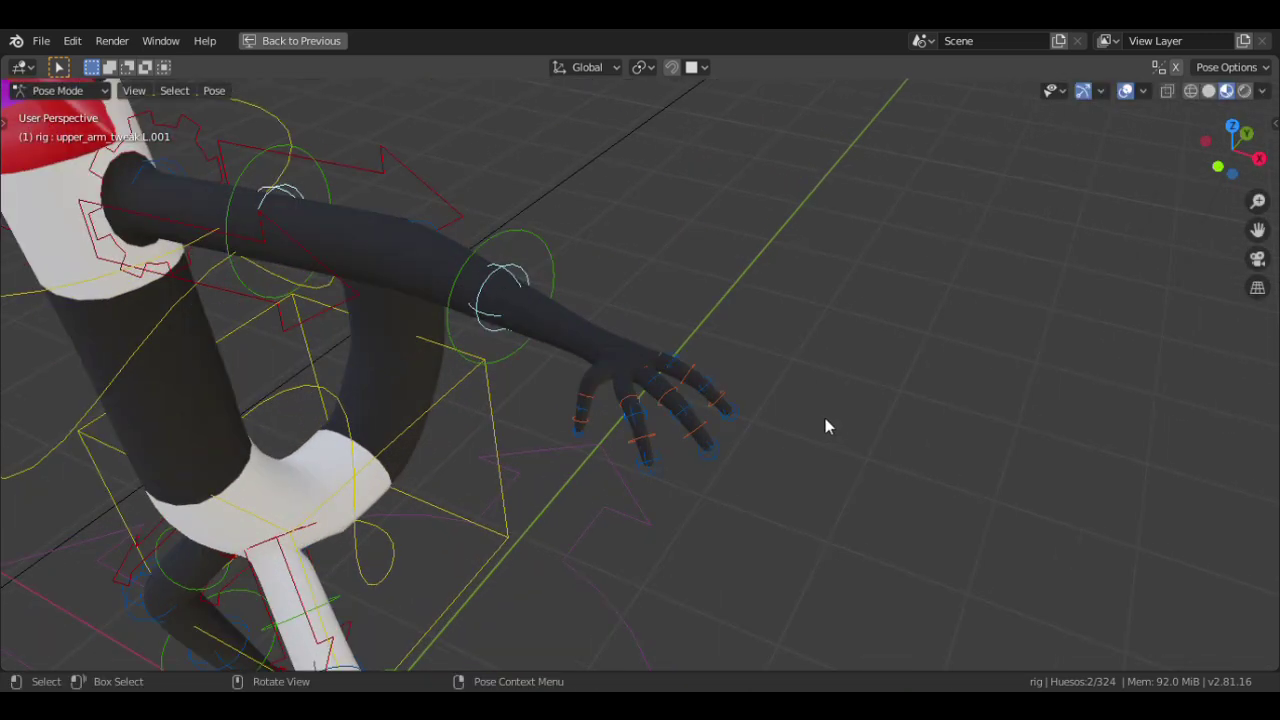
pyautogui.click(652, 461)
pyautogui.press('g')
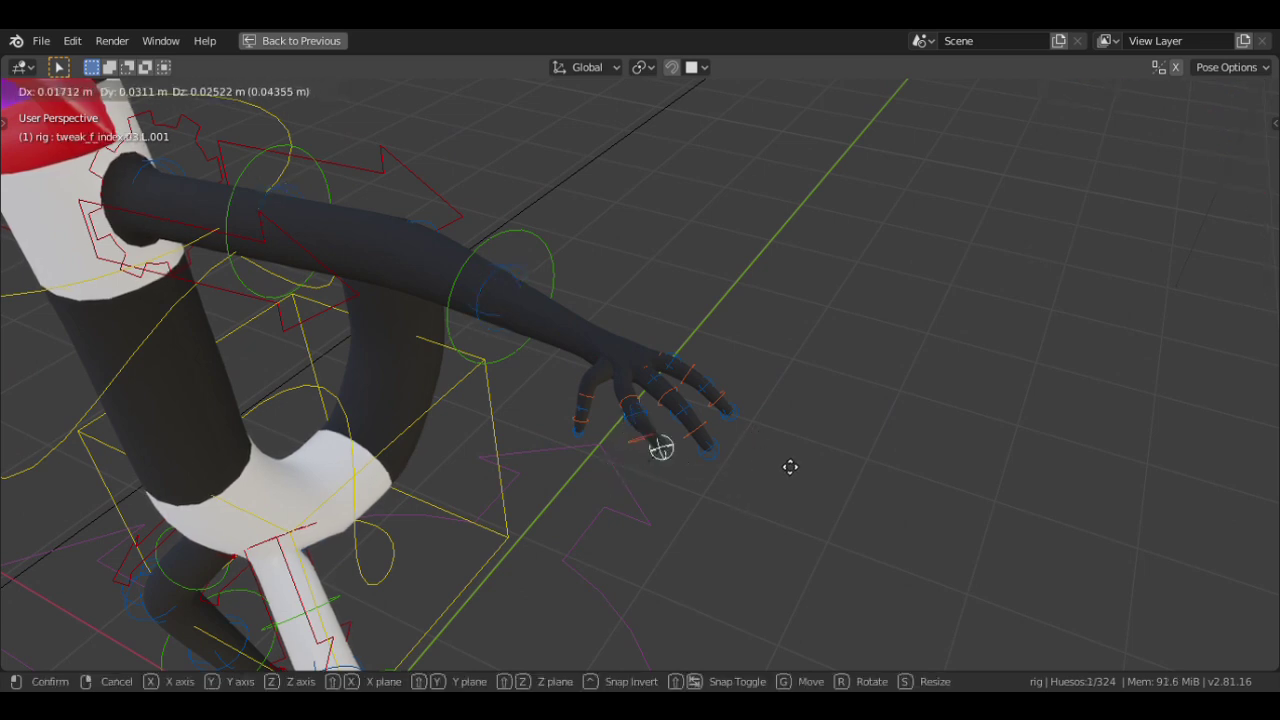
pyautogui.rightClick(788, 466)
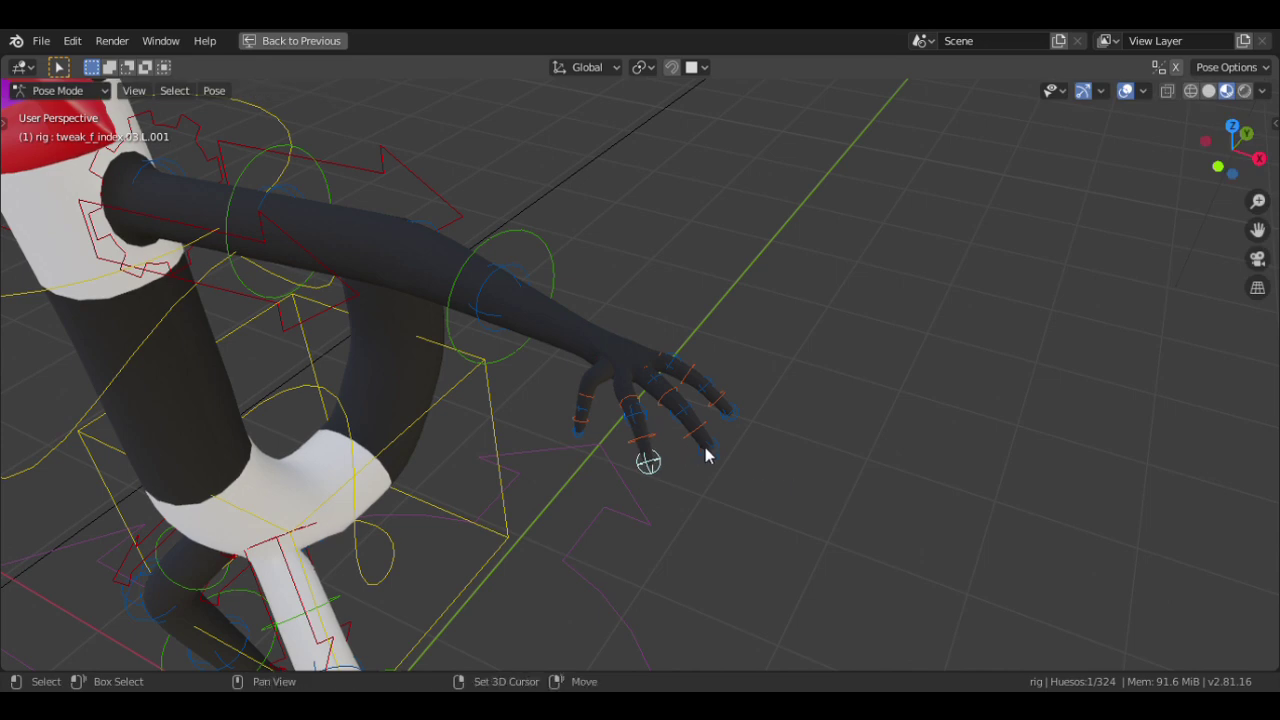
# Step: Add the middle fingertip and thumb tip bones, move all three together, then cancel
pyautogui.keyDown('shift'); pyautogui.click(728, 422); pyautogui.keyUp('shift')
pyautogui.keyDown('shift'); pyautogui.click(578, 430); pyautogui.keyUp('shift')
pyautogui.press('g')
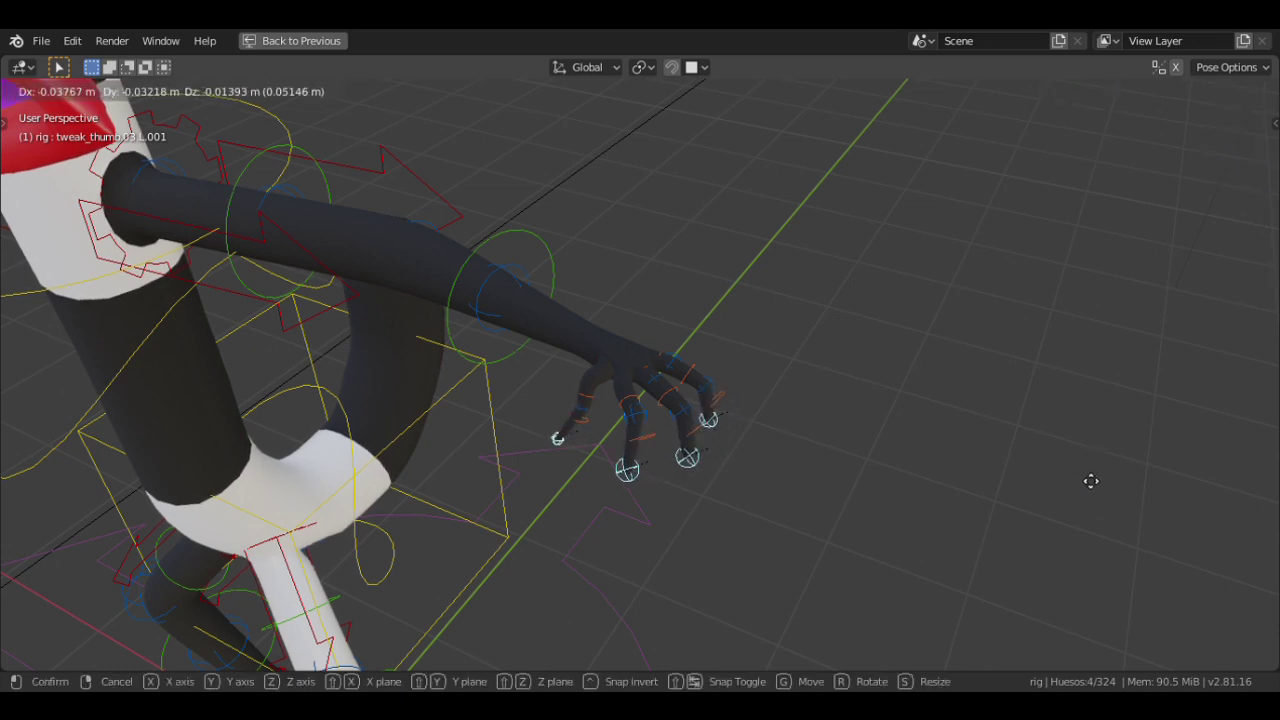
pyautogui.press('Escape')
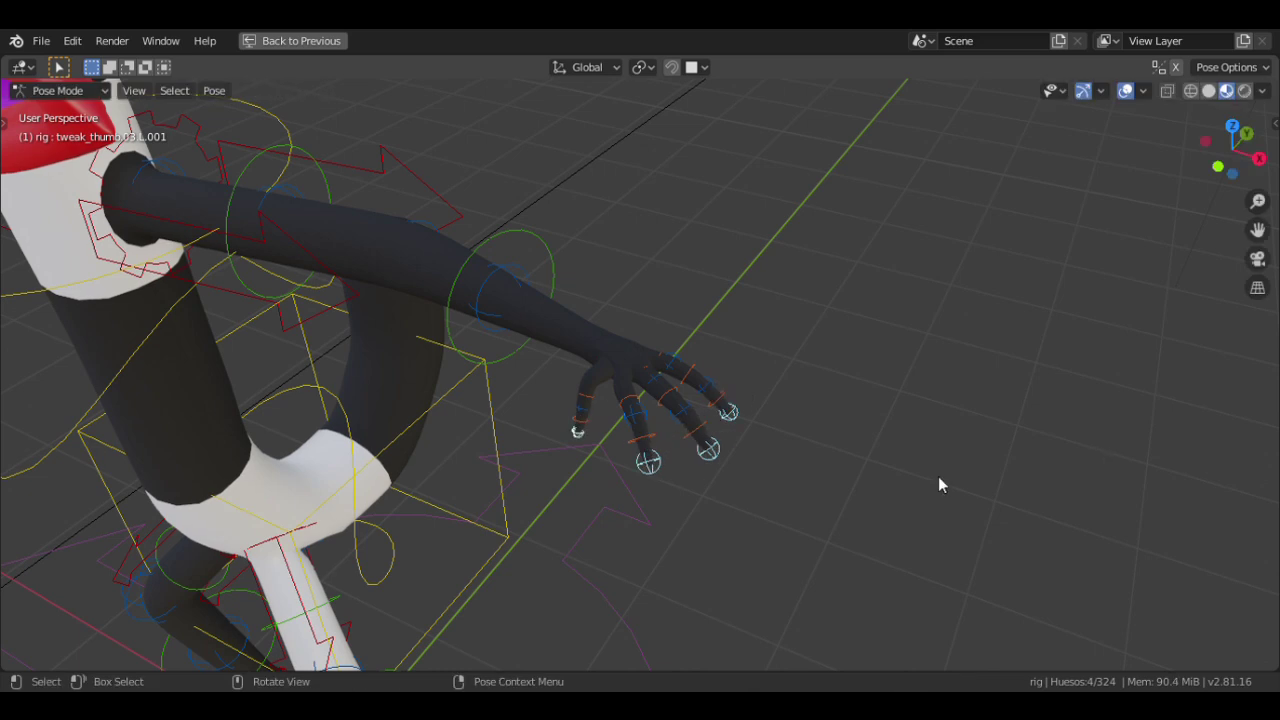
# Step: Select index, middle, thumb, middle-joint and ring finger tweak bones, trial-move them, and cancel
pyautogui.click(645, 412)
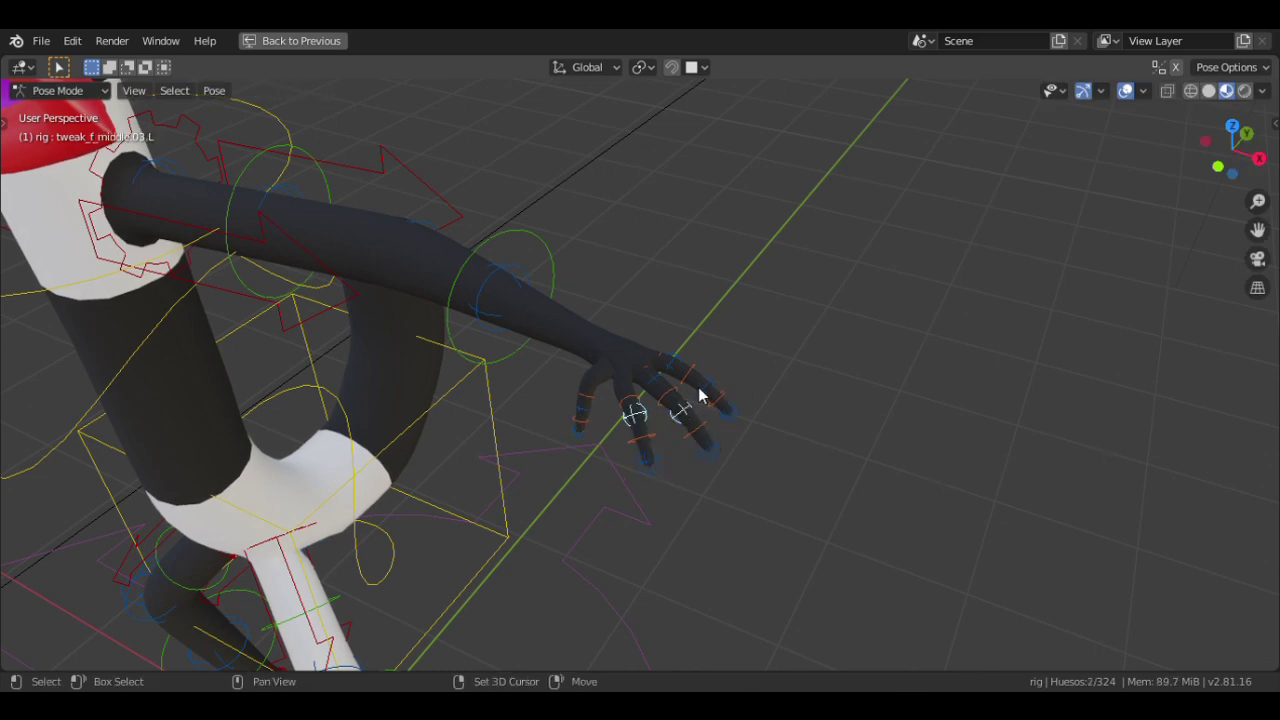
pyautogui.keyDown('shift'); pyautogui.click(648, 470); pyautogui.keyUp('shift')
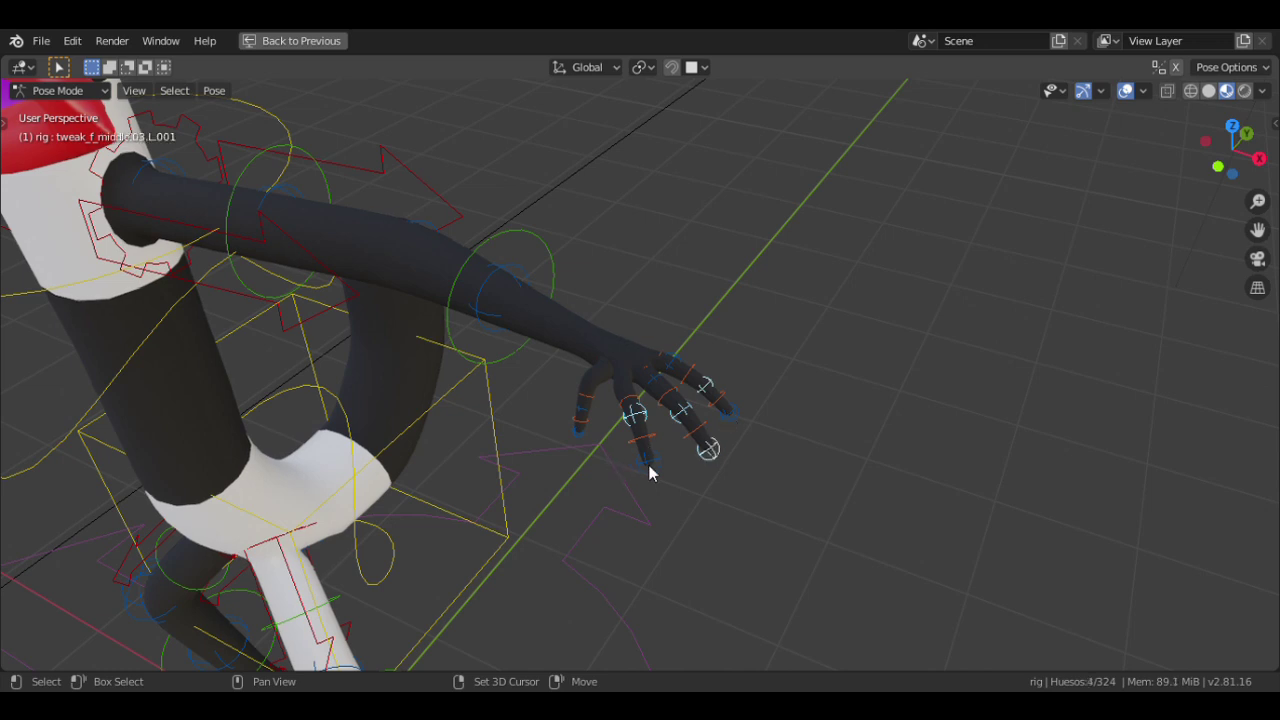
pyautogui.keyDown('shift'); pyautogui.click(613, 421); pyautogui.keyUp('shift')
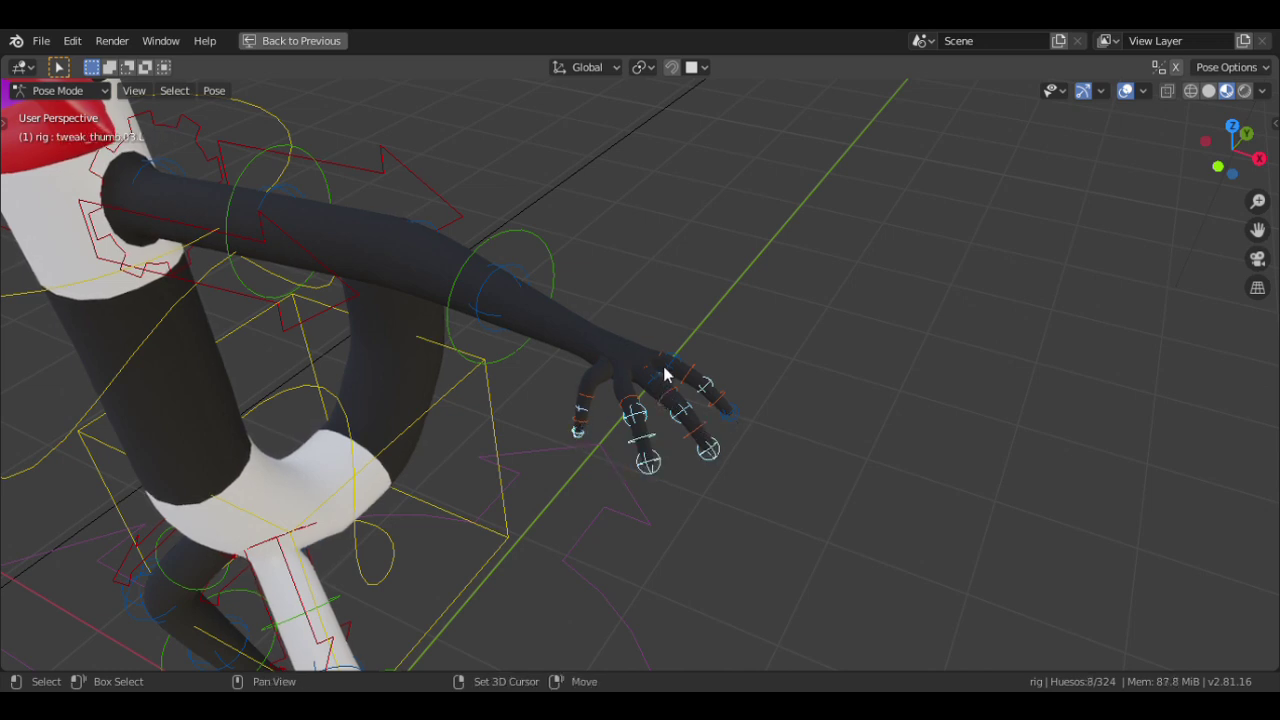
pyautogui.keyDown('shift'); pyautogui.click(668, 372); pyautogui.keyUp('shift')
pyautogui.keyDown('shift'); pyautogui.click(672, 360); pyautogui.keyUp('shift')
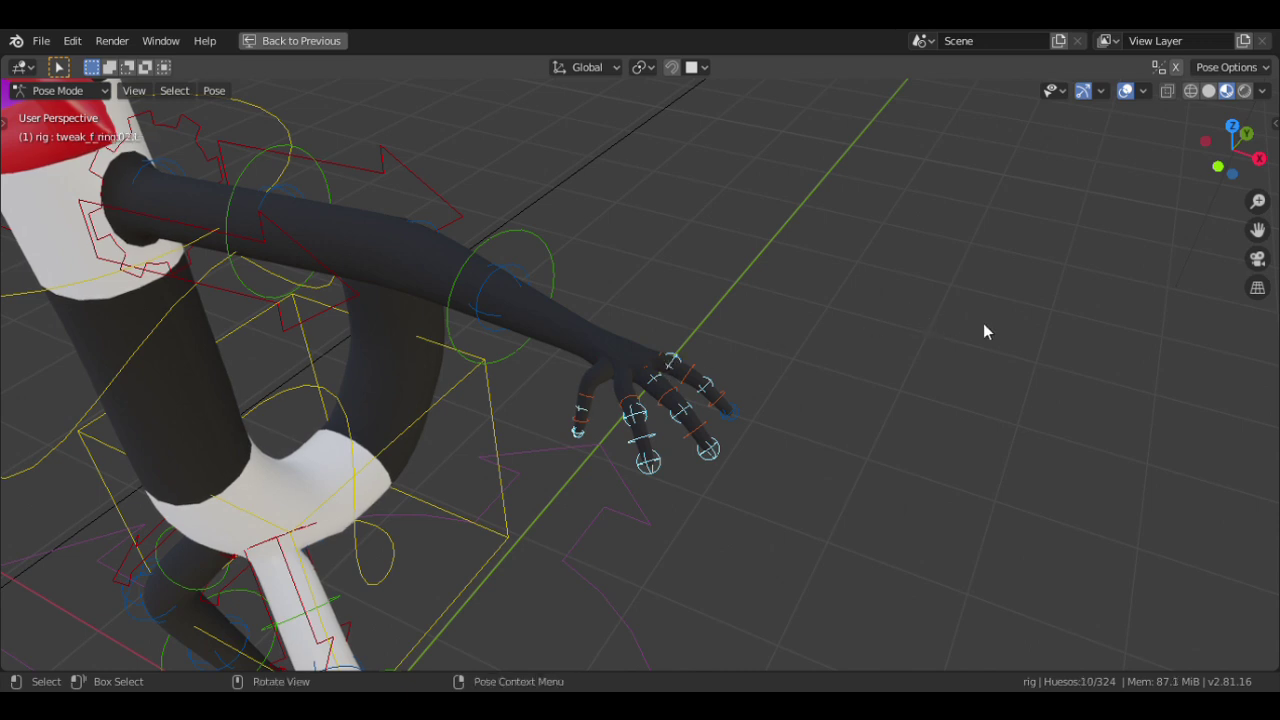
pyautogui.press('g')
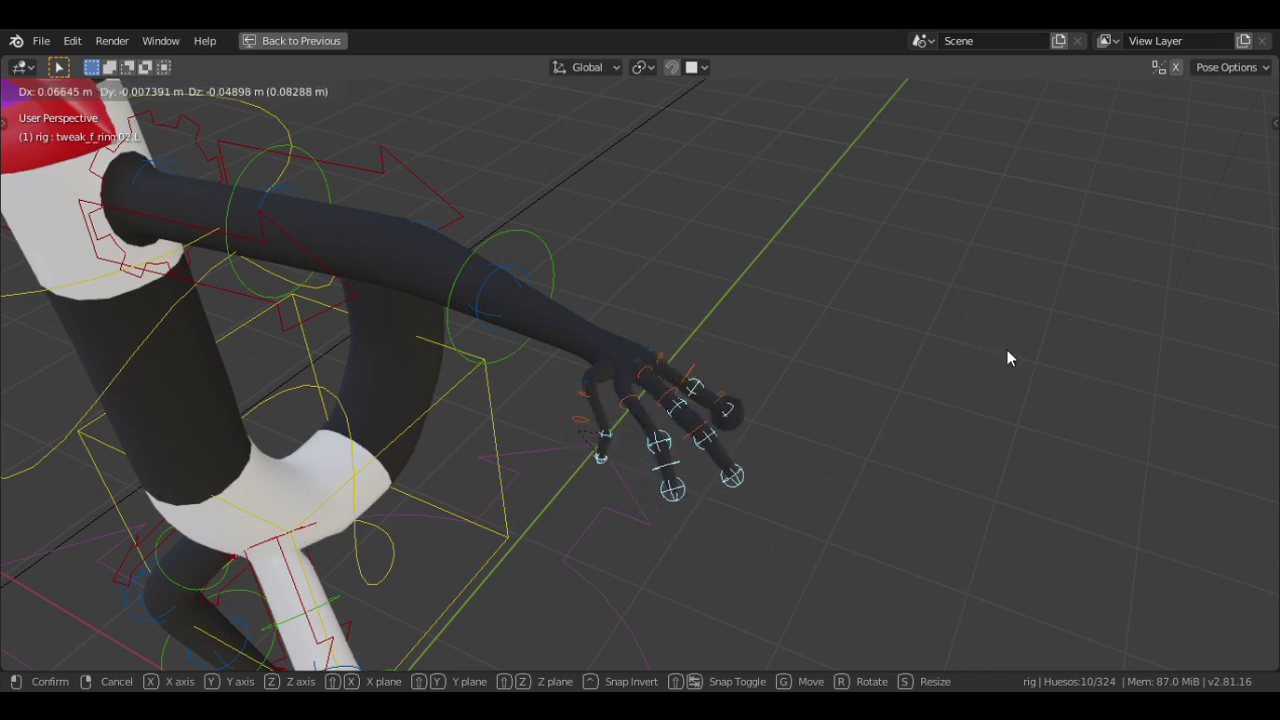
pyautogui.rightClick(931, 380)
# Step: Zoom out to the whole character and return the rig to Object Mode
pyautogui.scroll(-2, 931, 380)
pyautogui.scroll(-2, 926, 391)
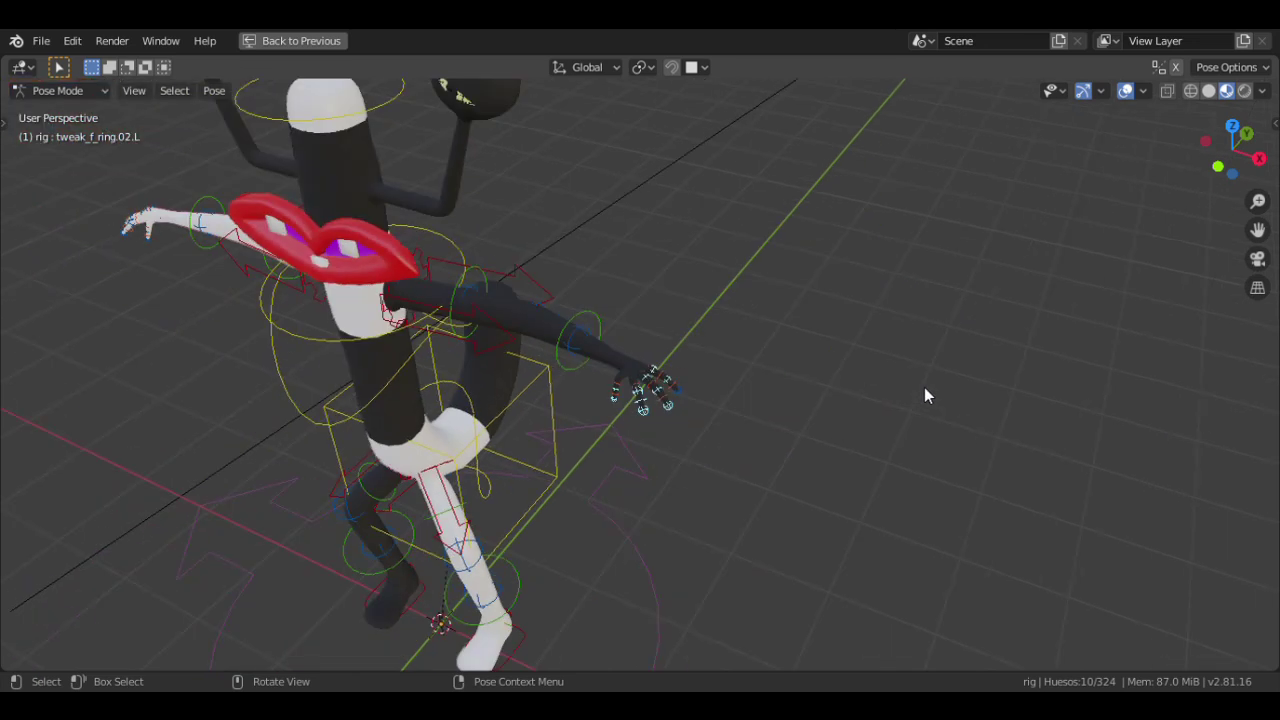
pyautogui.hotkey('ctrl', 'Tab')
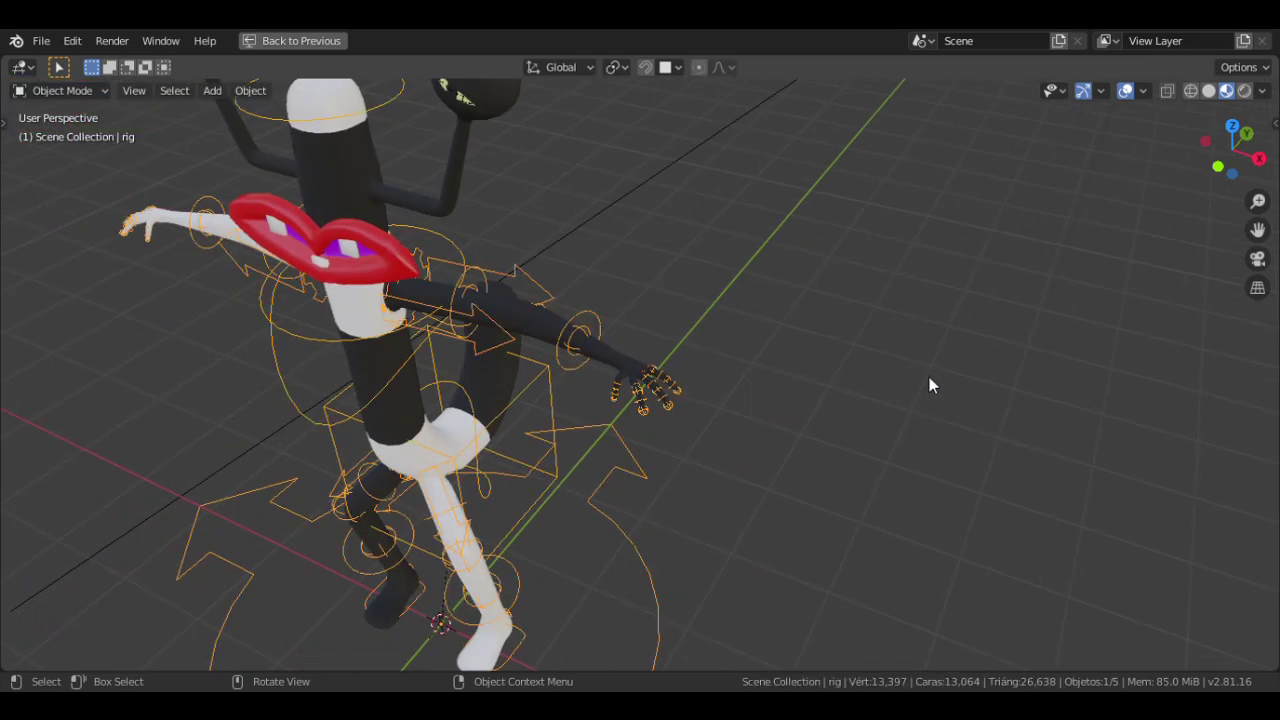